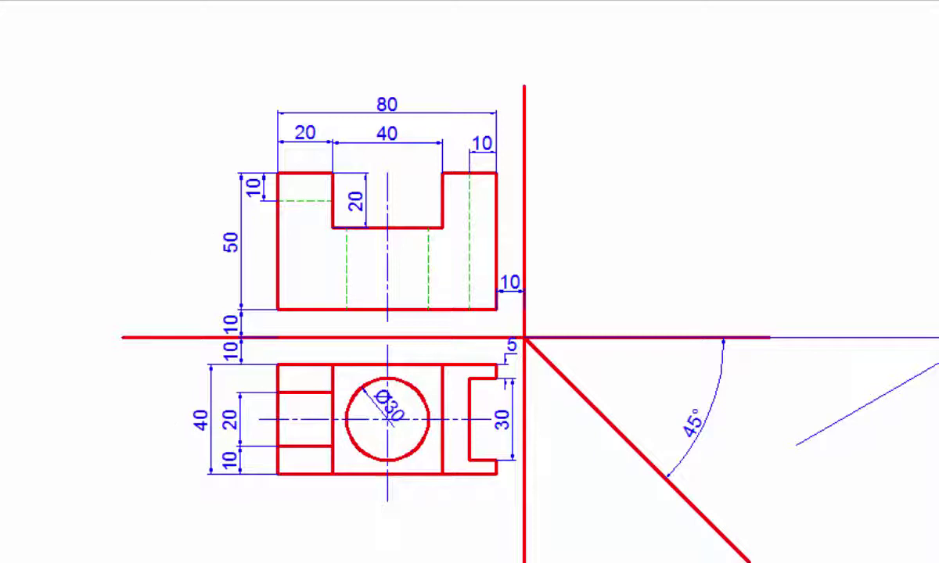
# Draw horizontal projection lines right from the front view's top and bottom edges
pyautogui.write('l')
pyautogui.press('Return')
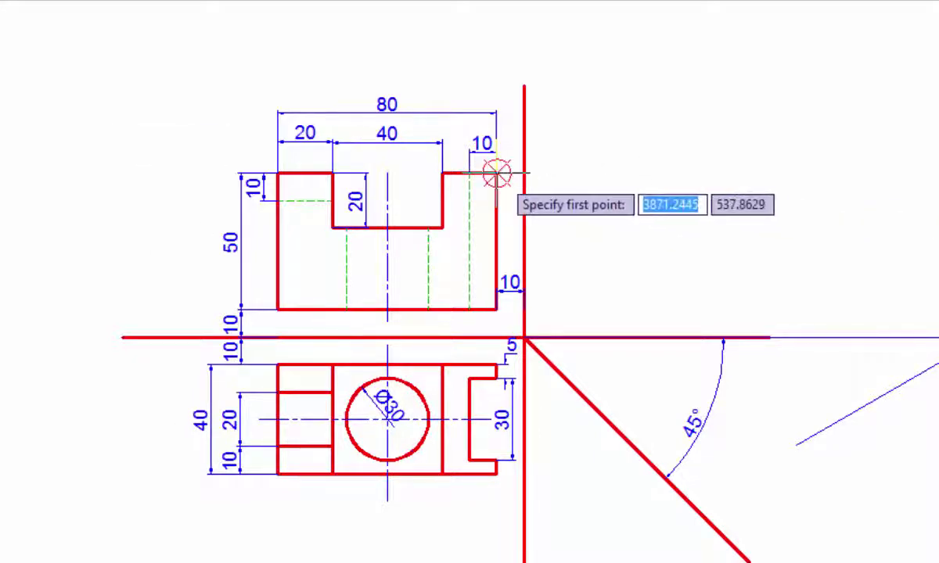
pyautogui.click(496, 173)
pyautogui.click(860, 174)
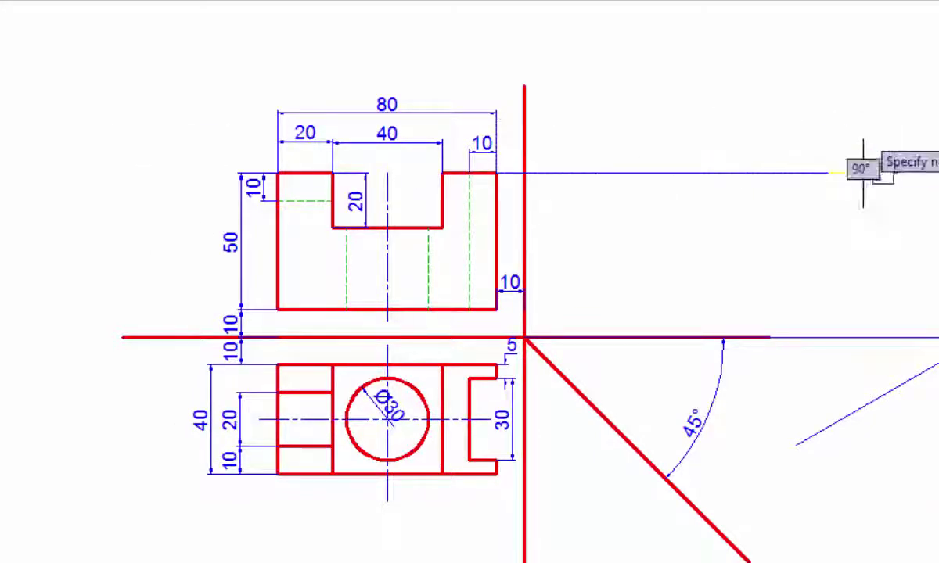
pyautogui.rightClick(867, 114)
pyautogui.click(888, 129)
pyautogui.rightClick(797, 121)
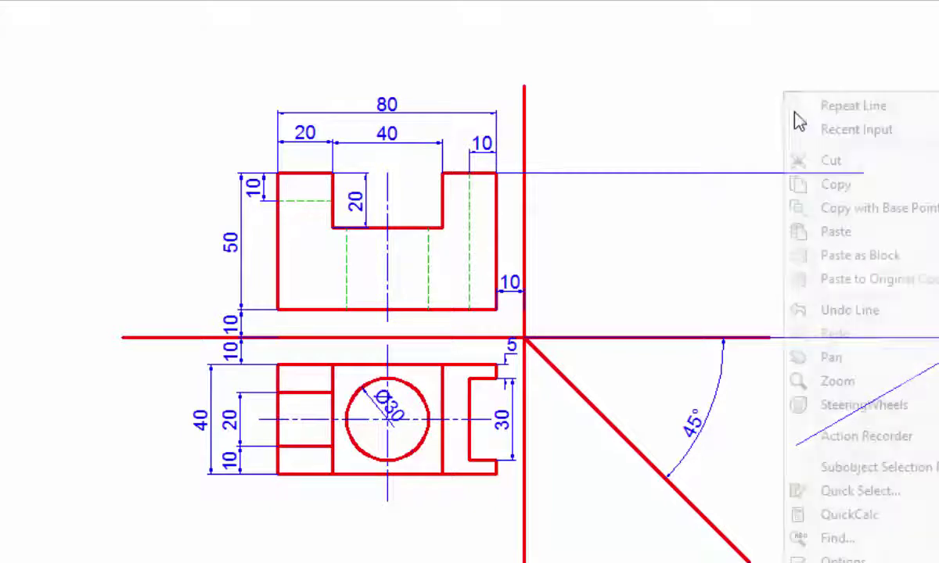
pyautogui.click(822, 104)
pyautogui.click(497, 309)
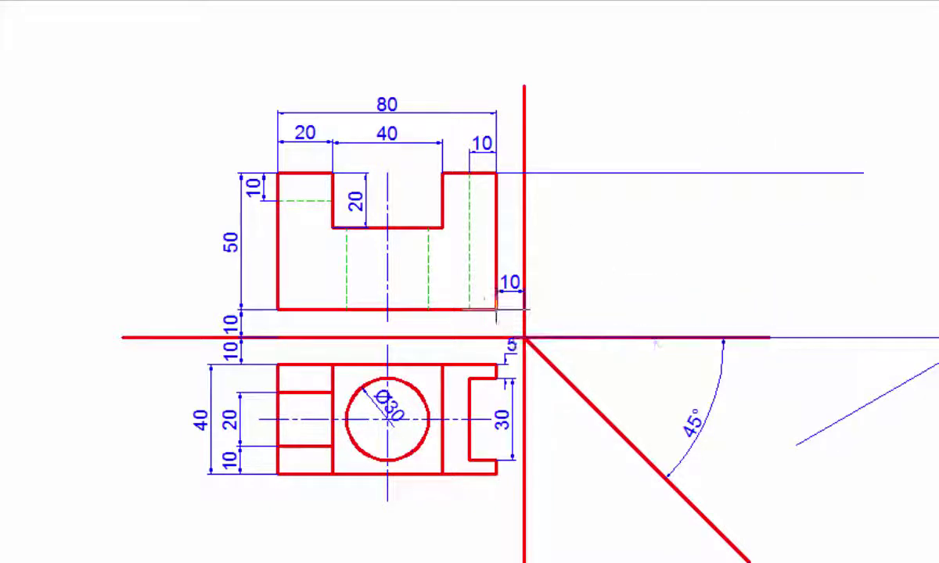
pyautogui.click(880, 270)
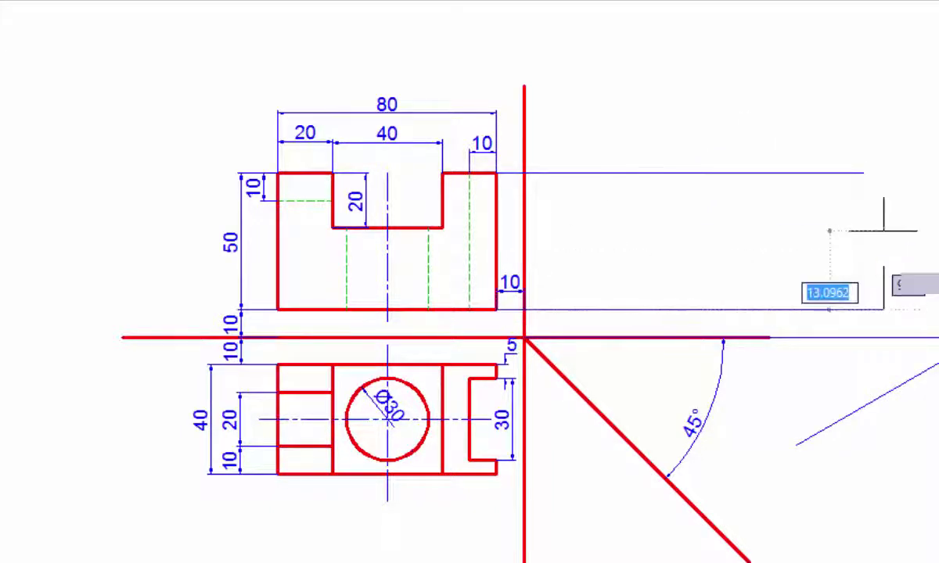
pyautogui.rightClick(884, 233)
pyautogui.click(928, 246)
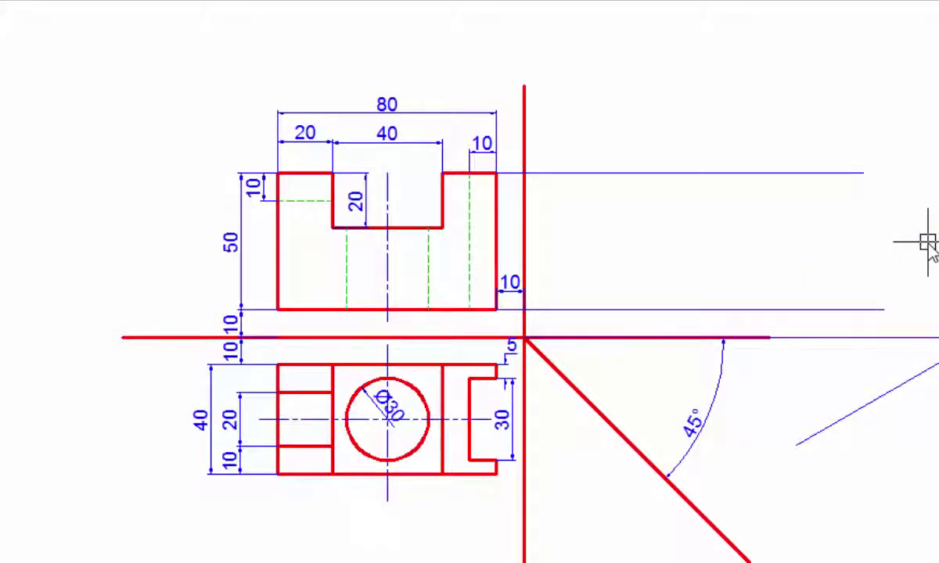
# Draw a projection line from the top view's upper notch corner past the 45° line
pyautogui.scroll(2, 559, 390)
pyautogui.scroll(2, 559, 389)
pyautogui.moveTo(560, 388); pyautogui.dragTo(530, 349, button='middle')
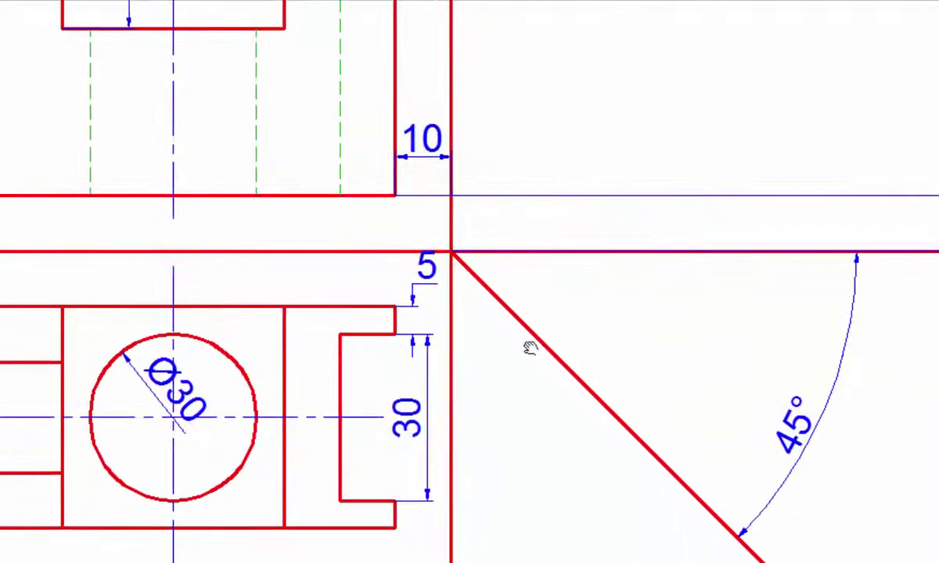
pyautogui.press('space')
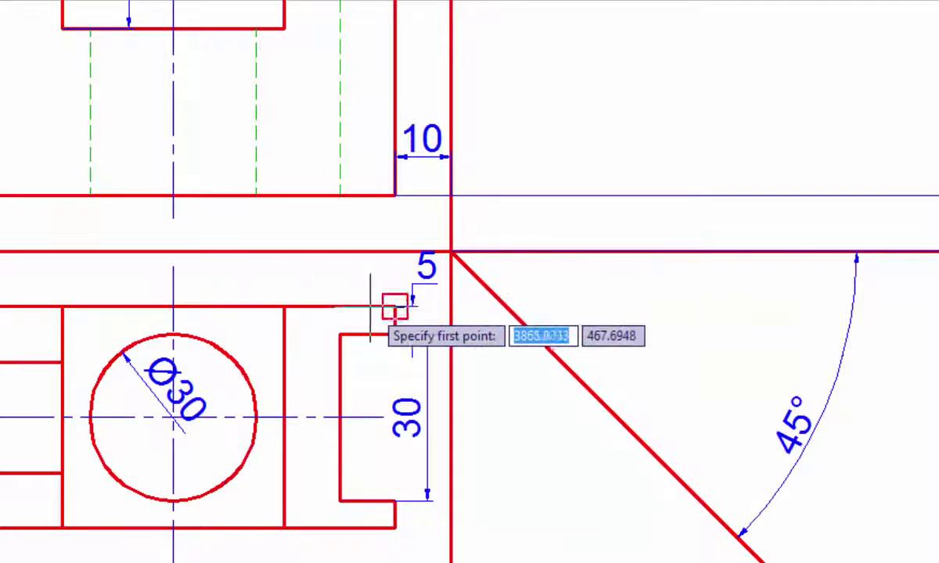
pyautogui.click(395, 307)
pyautogui.click(585, 305)
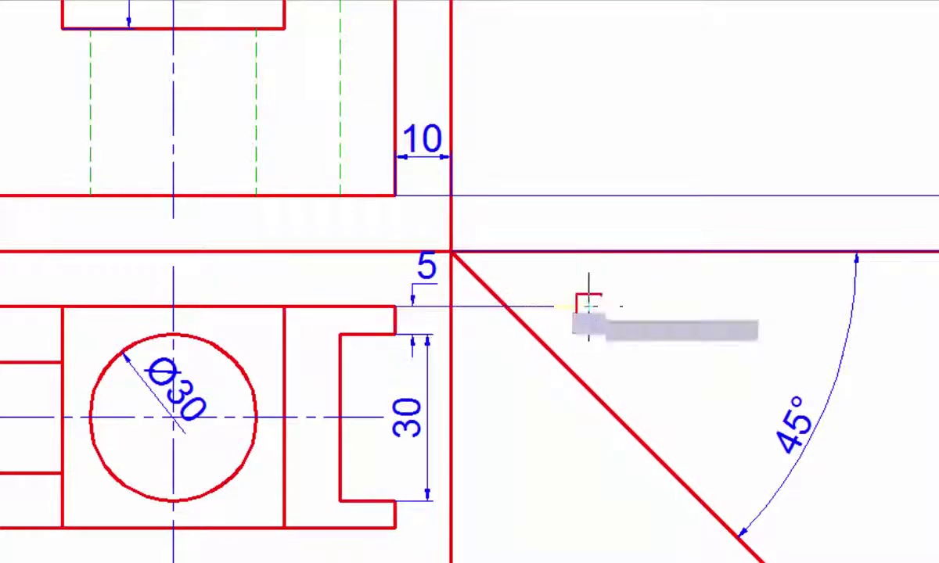
pyautogui.rightClick(598, 307)
pyautogui.click(630, 317)
# Draw a projection line from the top view's bottom-right corner to the 45° line
pyautogui.moveTo(622, 321); pyautogui.dragTo(546, 245, button='middle')
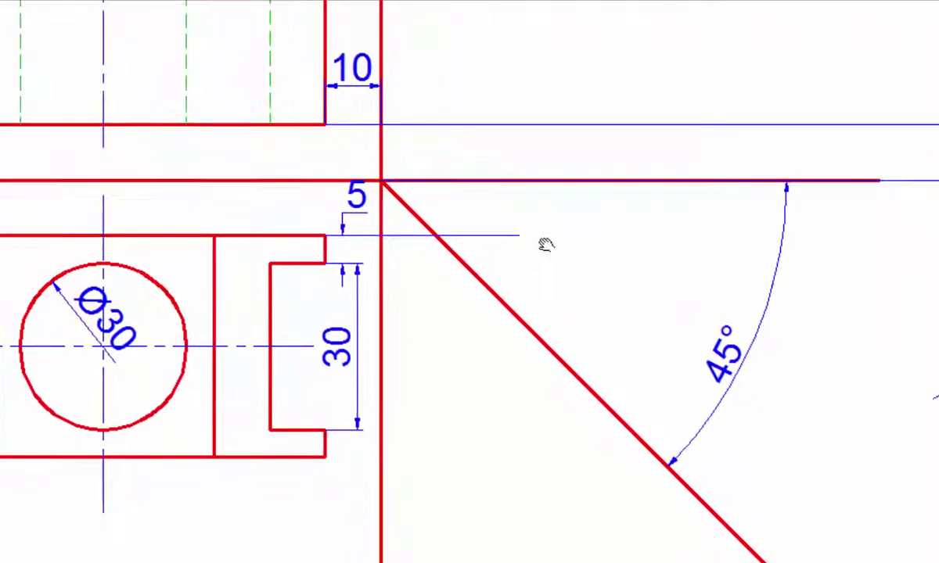
pyautogui.rightClick(451, 341)
pyautogui.click(493, 202)
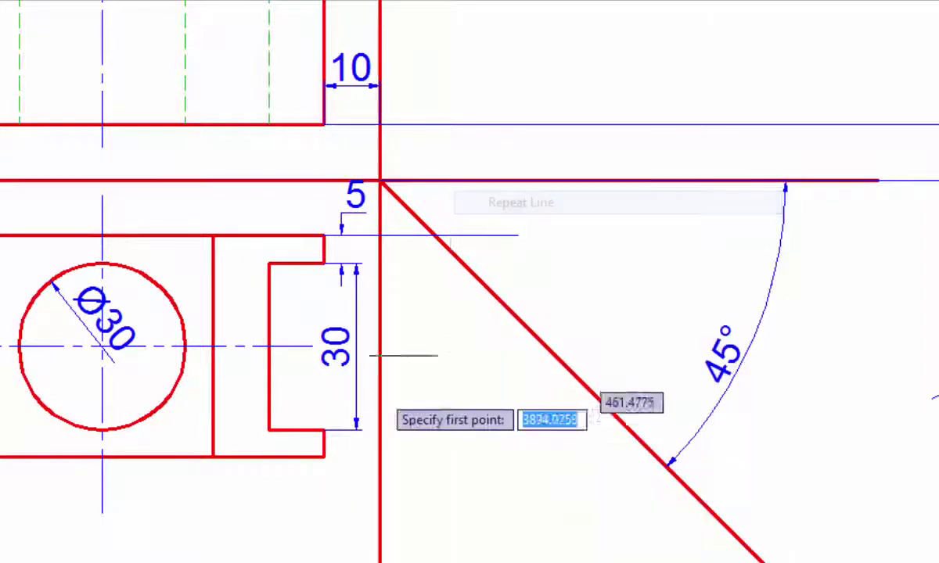
pyautogui.click(322, 457)
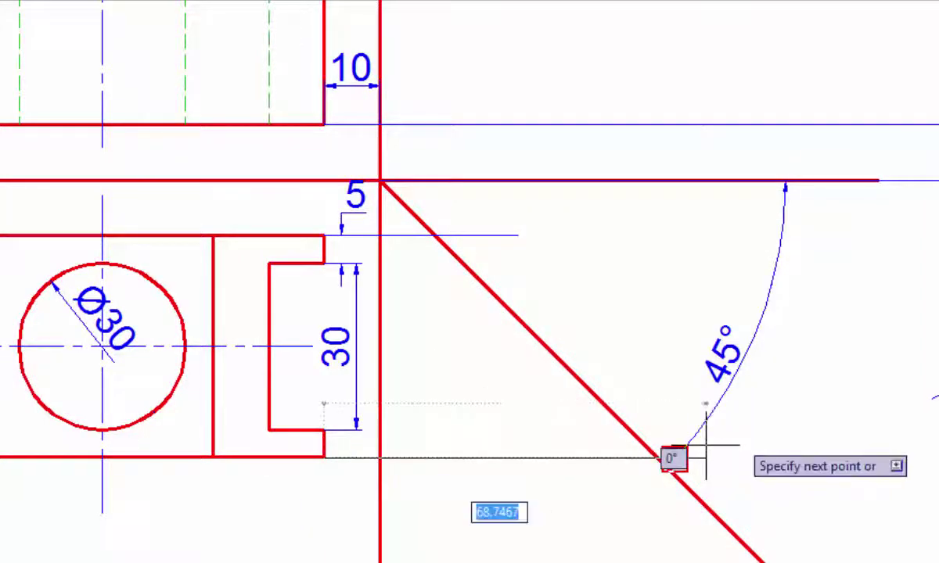
pyautogui.click(751, 426)
pyautogui.rightClick(845, 442)
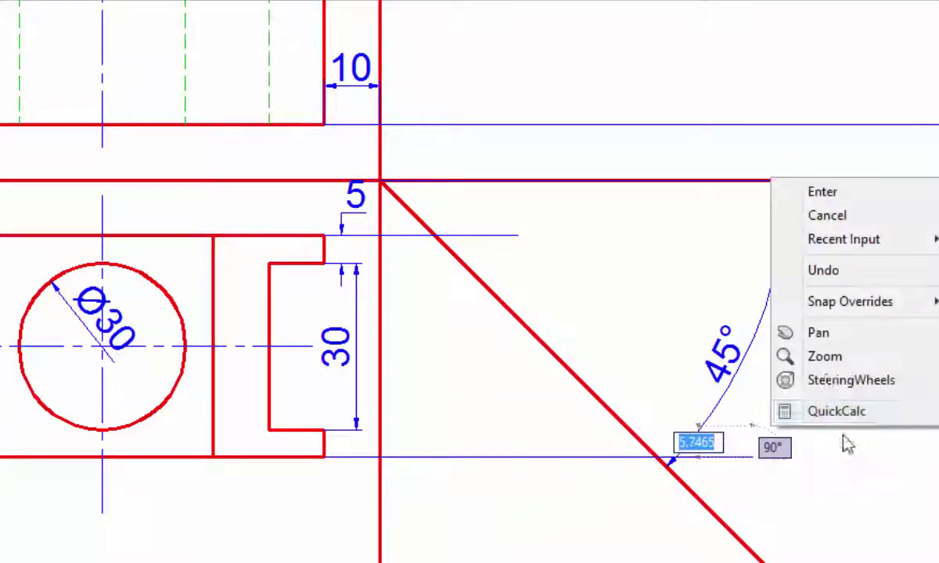
pyautogui.click(827, 213)
pyautogui.scroll(-2, 679, 312)
pyautogui.moveTo(593, 352); pyautogui.dragTo(576, 412, button='middle')
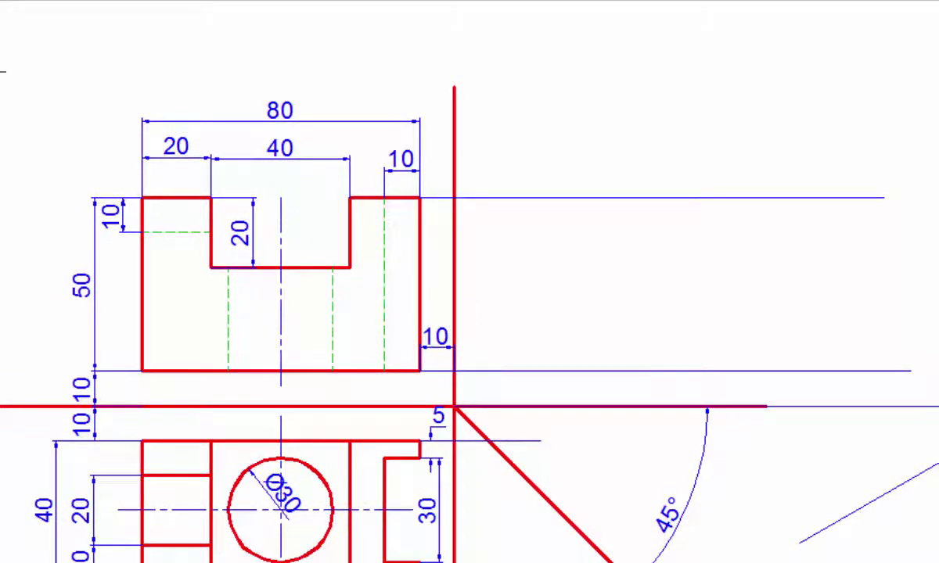
# Draw a vertical projection line from a 45° line intersection up past the front view
pyautogui.press('l')
pyautogui.press('Return')
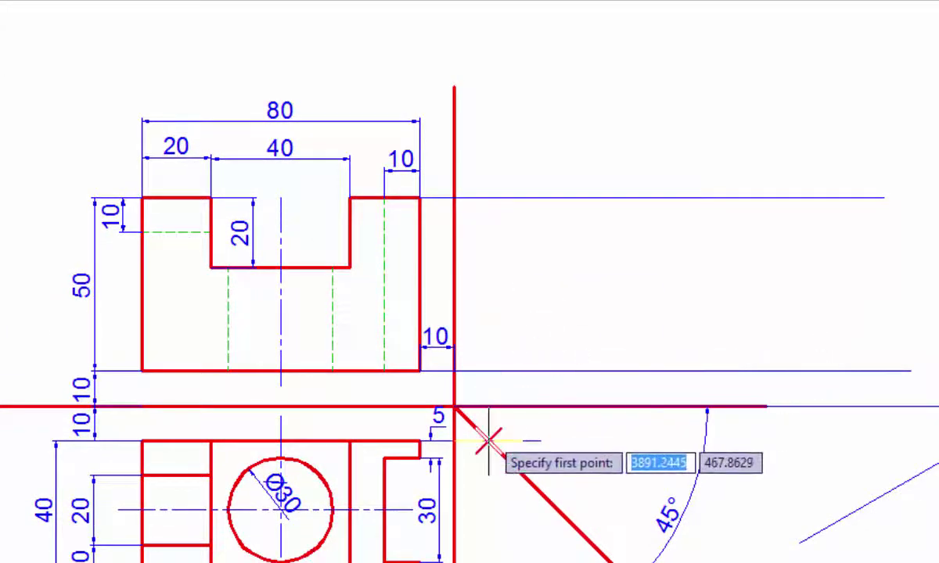
pyautogui.click(487, 440)
pyautogui.click(489, 90)
pyautogui.rightClick(517, 78)
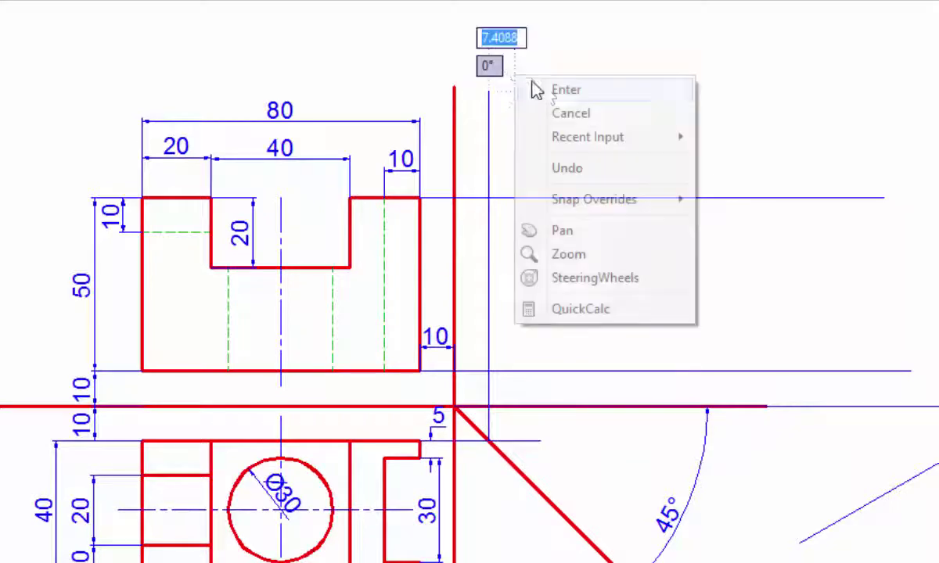
pyautogui.click(553, 91)
# Draw a second vertical projection line up from the lower 45° line intersection
pyautogui.rightClick(595, 118)
pyautogui.click(659, 128)
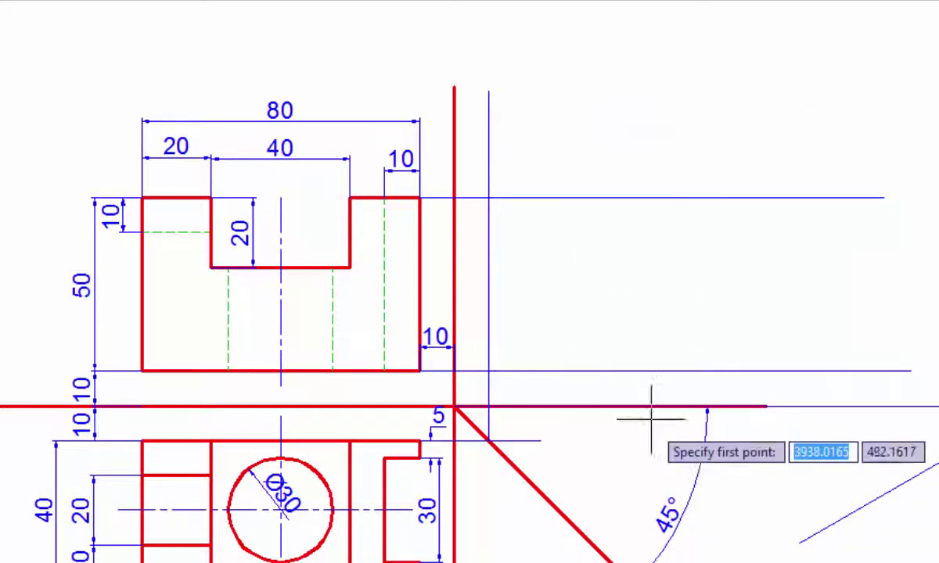
pyautogui.scroll(4, 575, 379)
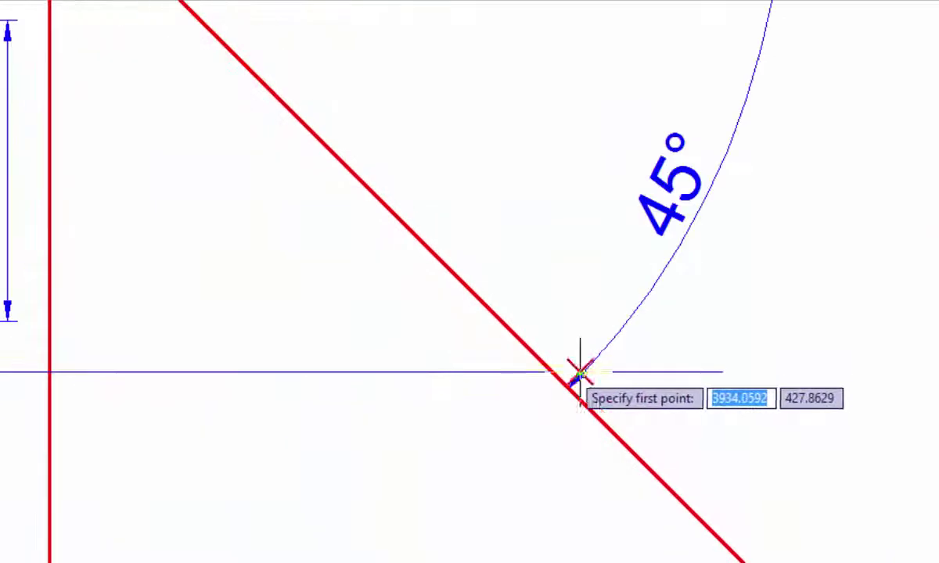
pyautogui.click(549, 373)
pyautogui.scroll(-5, 549, 374)
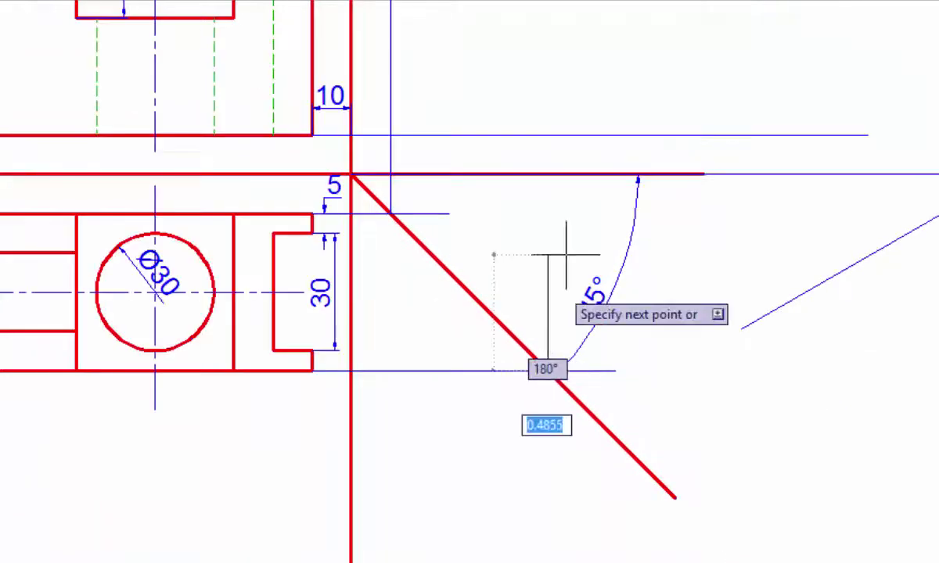
pyautogui.scroll(-1, 562, 262)
pyautogui.moveTo(562, 262)
pyautogui.mouseDown(button='middle')
pyautogui.moveTo(538, 262)
pyautogui.moveTo(501, 422)
pyautogui.mouseUp(button='middle')
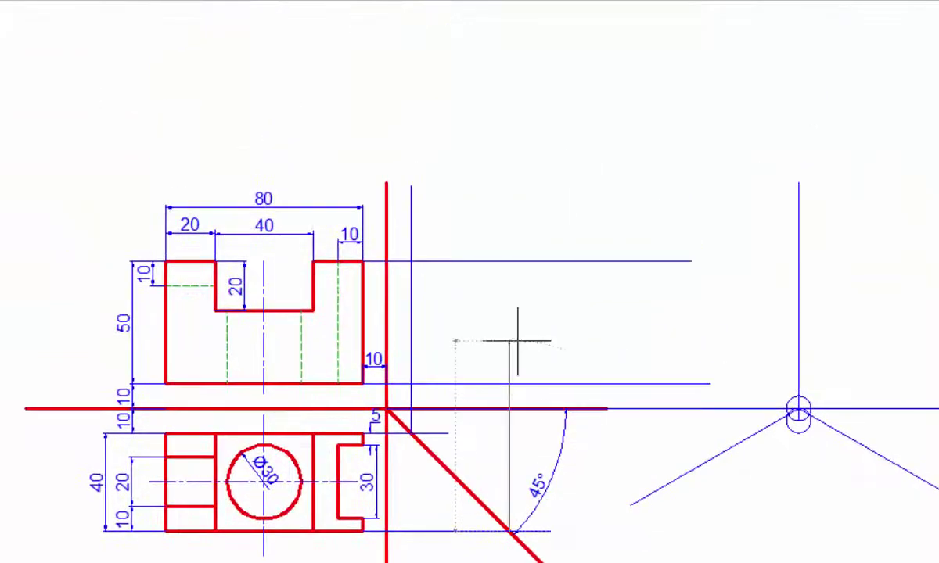
pyautogui.rightClick(536, 166)
pyautogui.click(589, 182)
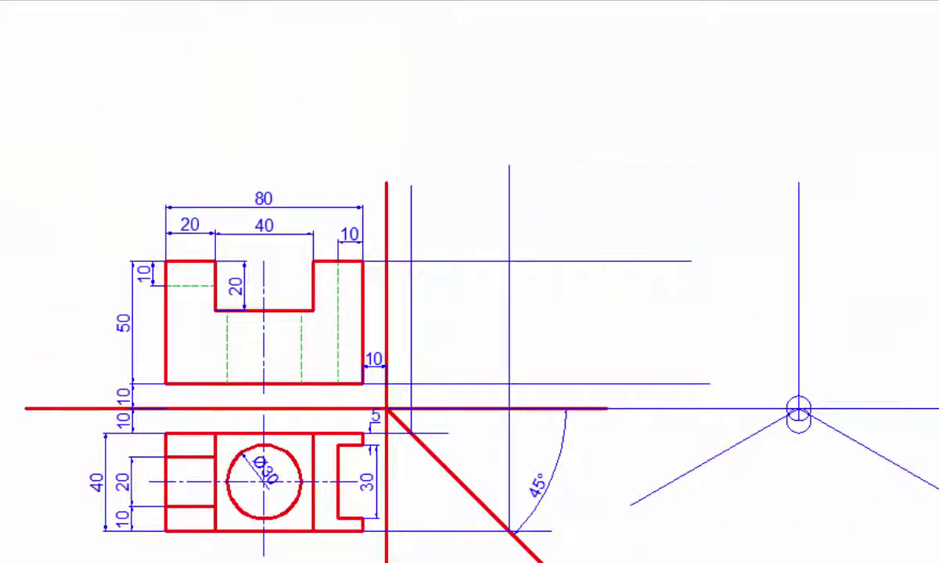
# Trim the excess horizontal and vertical projection lines, leaving only the side view rectangle
pyautogui.write('tr')
pyautogui.press('Return')
pyautogui.click(614, 383)
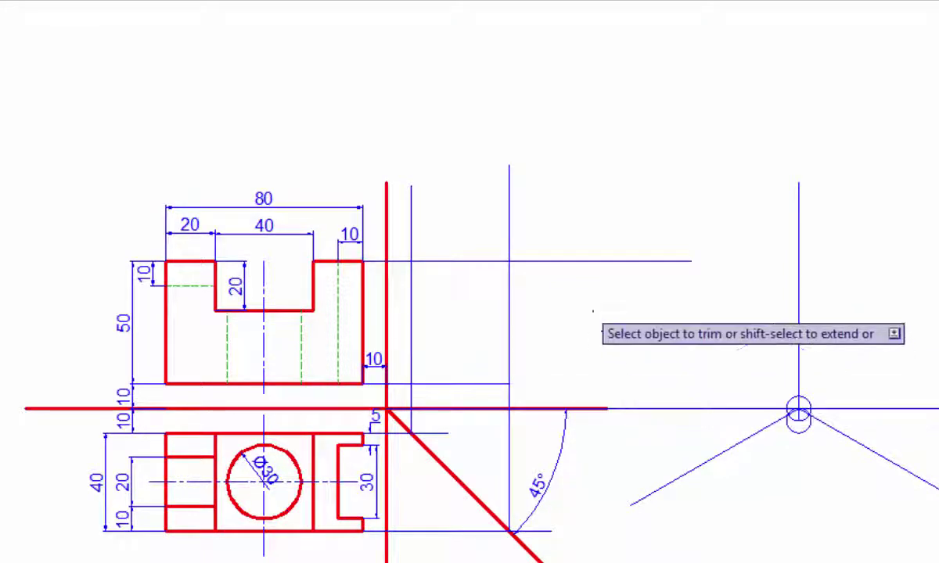
pyautogui.click(566, 261)
pyautogui.click(507, 213)
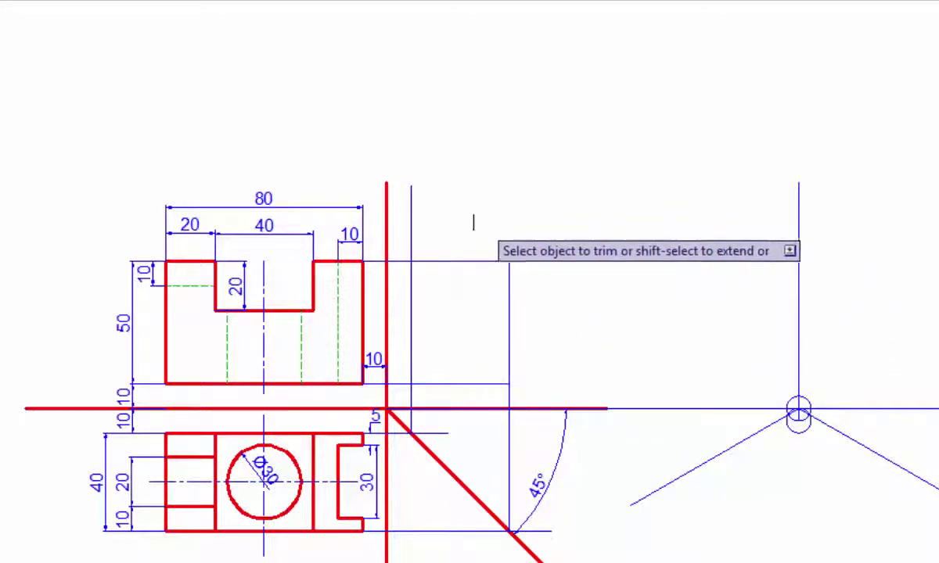
pyautogui.click(410, 231)
pyautogui.scroll(3, 417, 395)
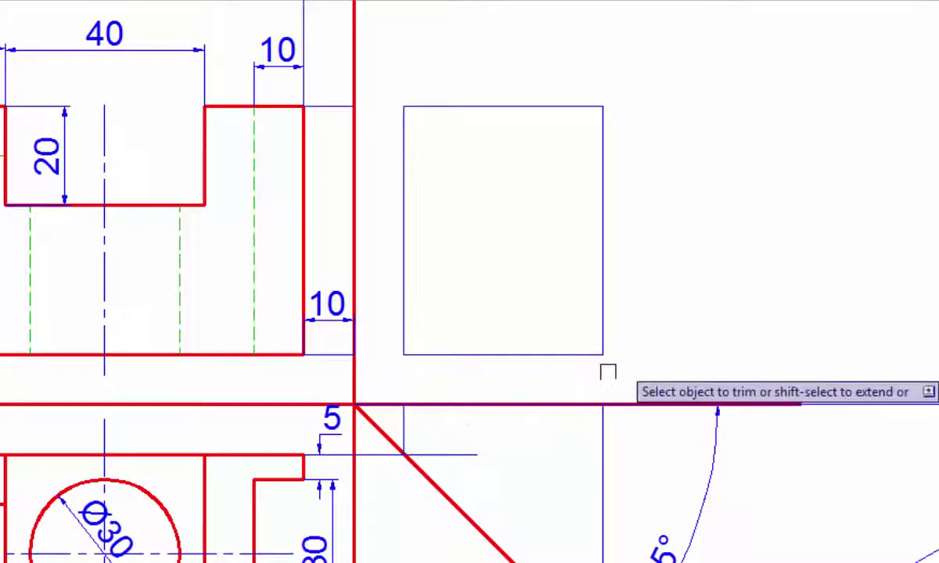
pyautogui.rightClick(717, 307)
pyautogui.click(719, 312)
pyautogui.scroll(-2, 722, 310)
pyautogui.moveTo(721, 310); pyautogui.dragTo(709, 280, button='middle')
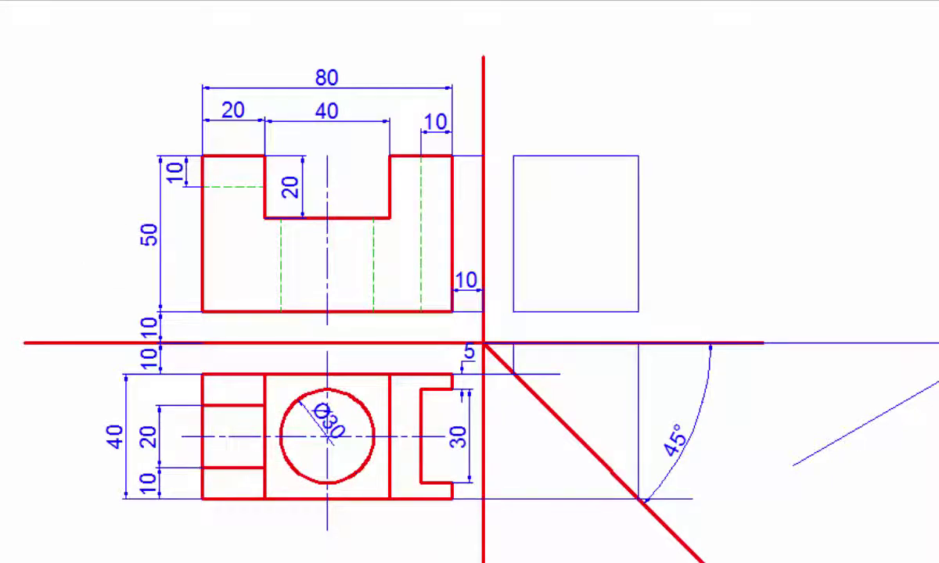
# Draw a horizontal projection line from the front view's hidden-line level across the side view
pyautogui.press('l')
pyautogui.press('Return')
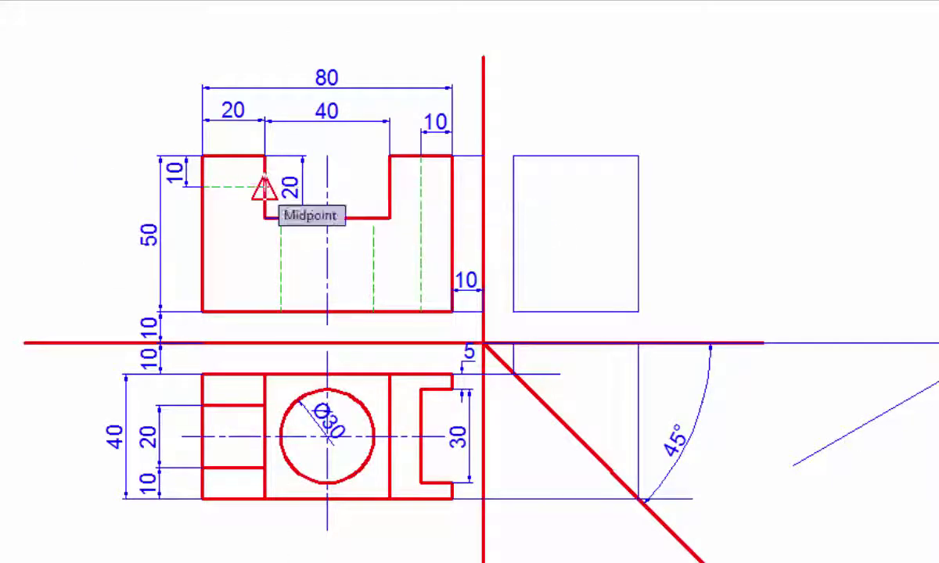
pyautogui.click(264, 187)
pyautogui.click(716, 203)
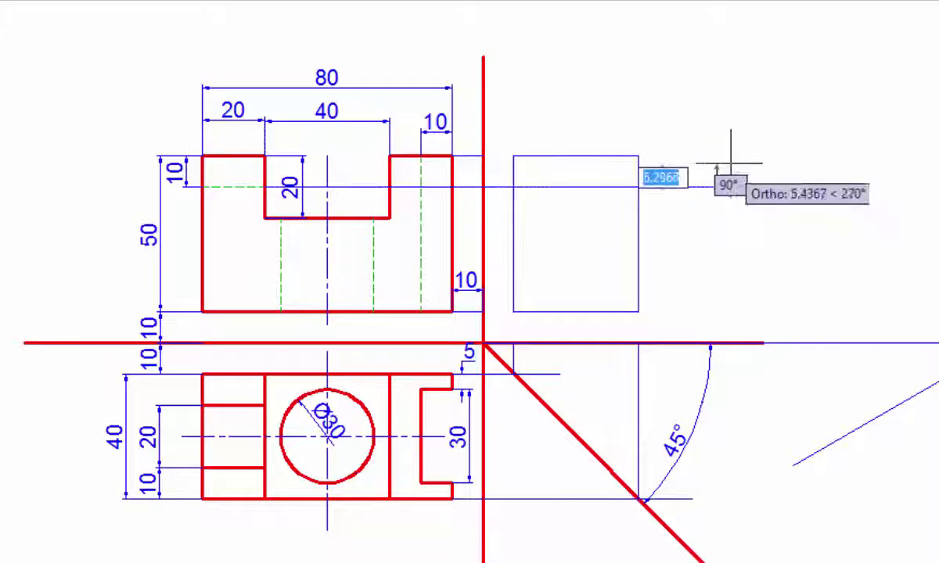
pyautogui.rightClick(718, 160)
pyautogui.click(779, 176)
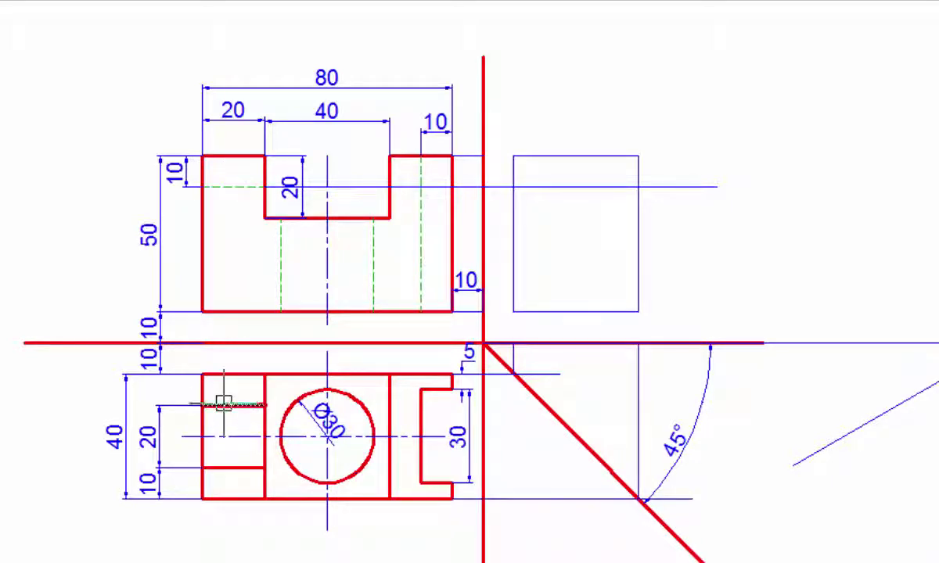
# Draw a horizontal projection line from the hole's edge in the top view to the 45° line
pyautogui.press('Return')
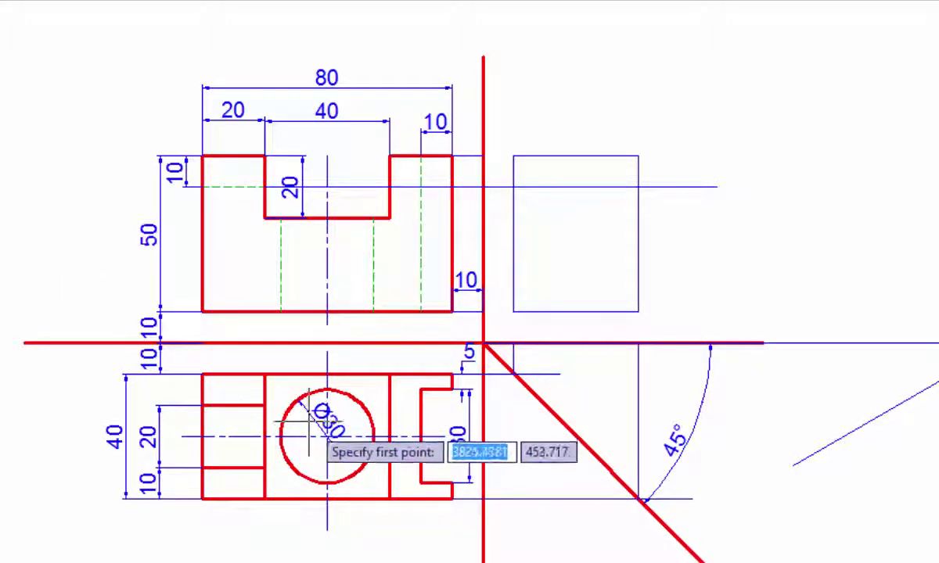
pyautogui.click(264, 406)
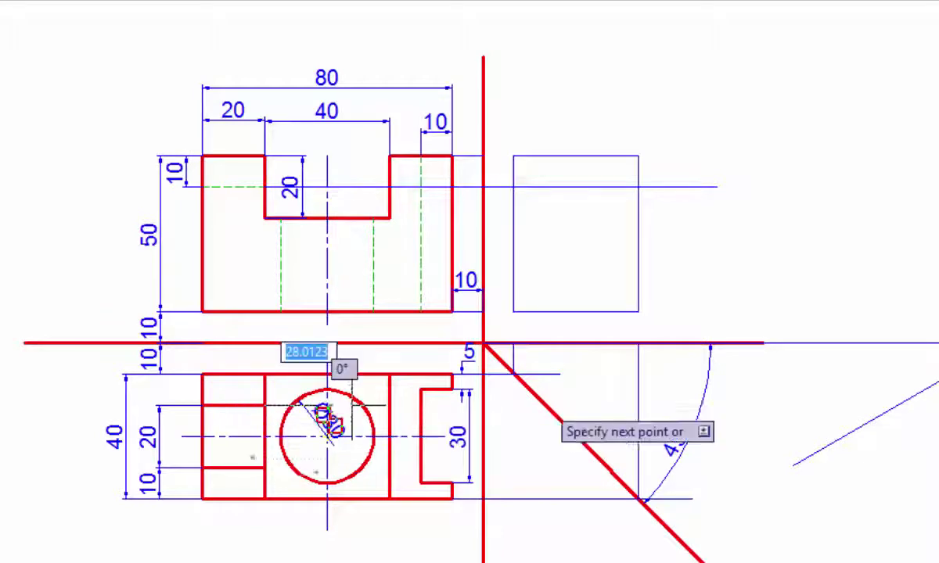
pyautogui.rightClick(637, 405)
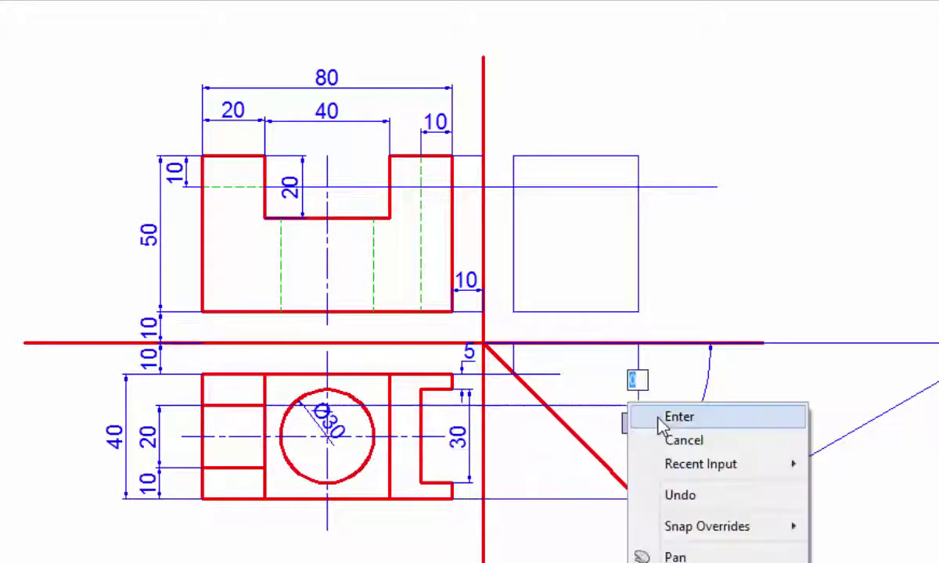
pyautogui.click(665, 415)
pyautogui.rightClick(591, 381)
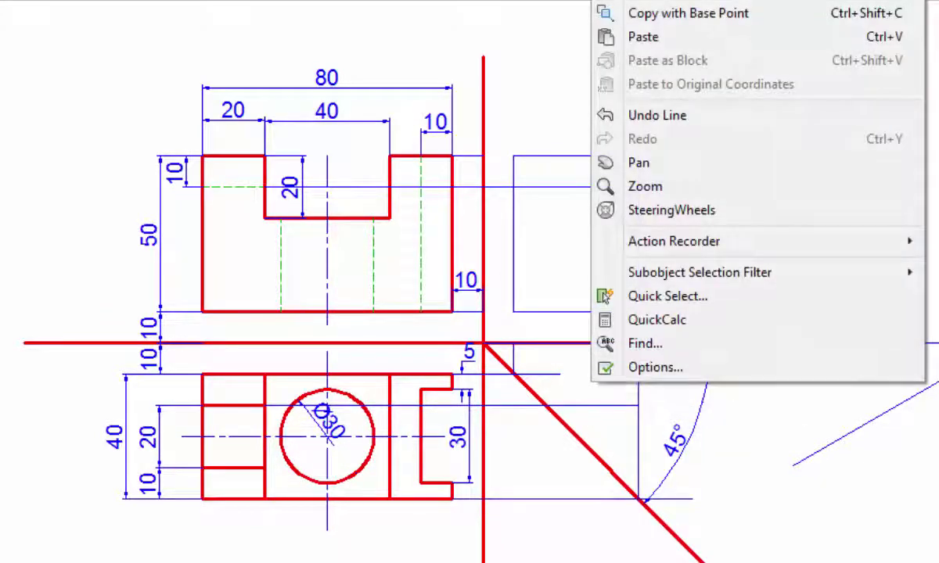
pyautogui.press('Escape')
# Start another projection line from the plan view, then cancel the unwanted line
pyautogui.press('Return')
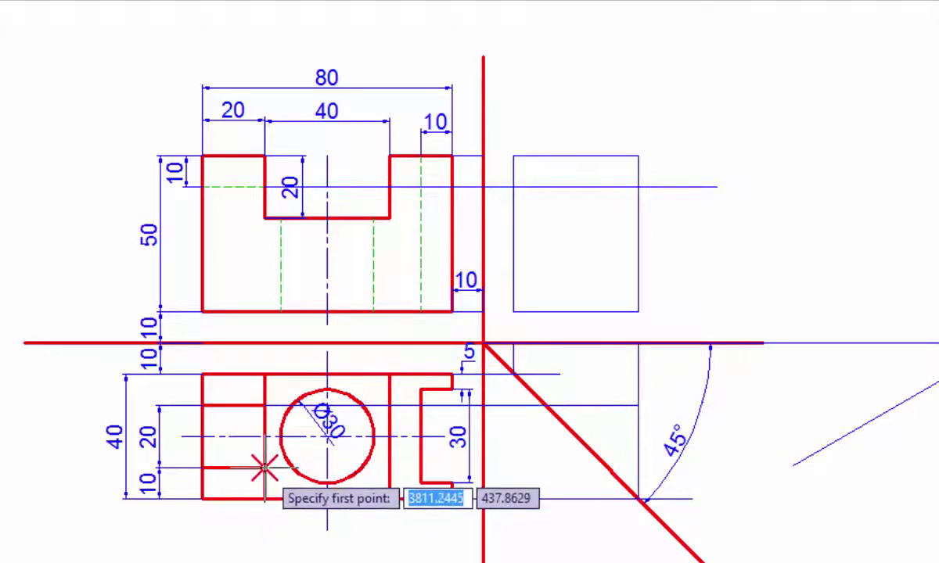
pyautogui.click(264, 468)
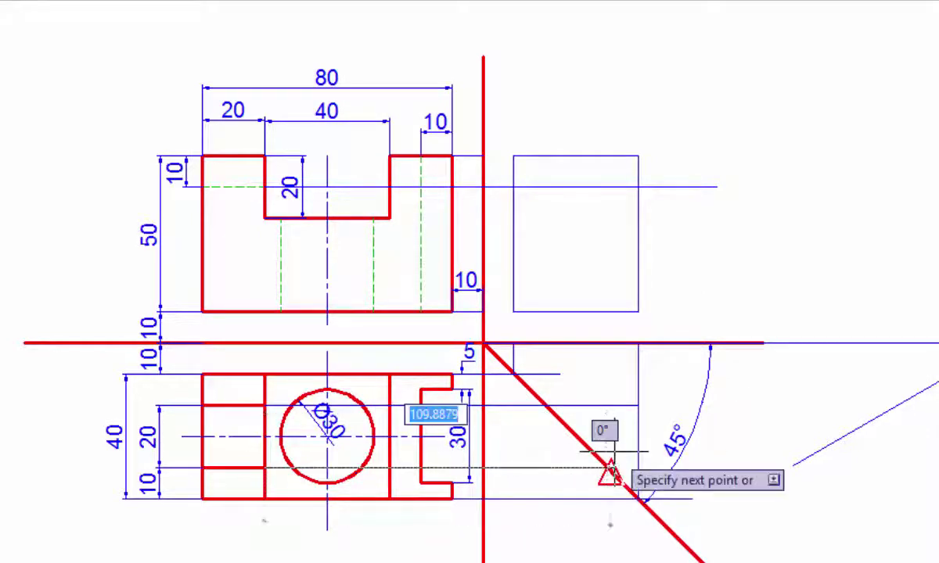
pyautogui.scroll(2, 610, 472)
pyautogui.rightClick(618, 463)
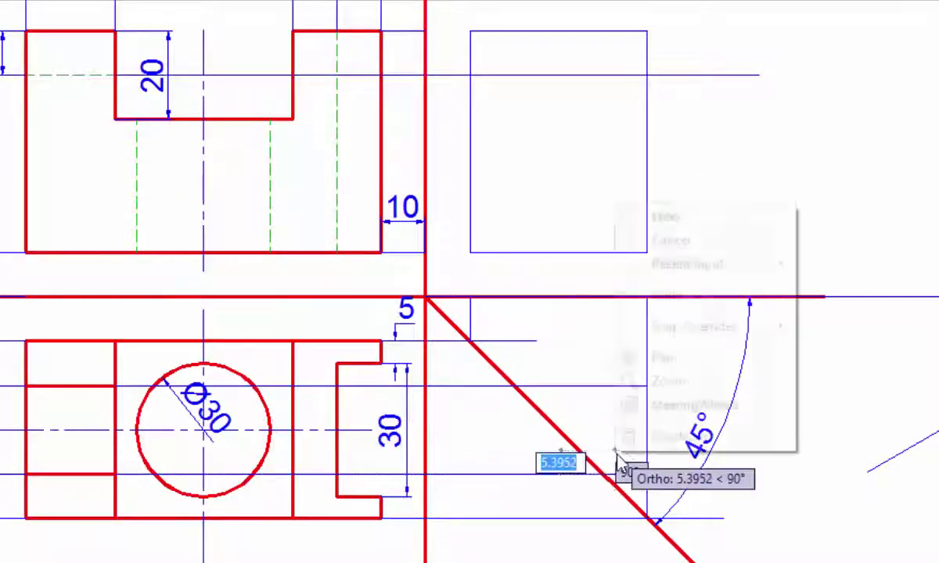
pyautogui.click(683, 239)
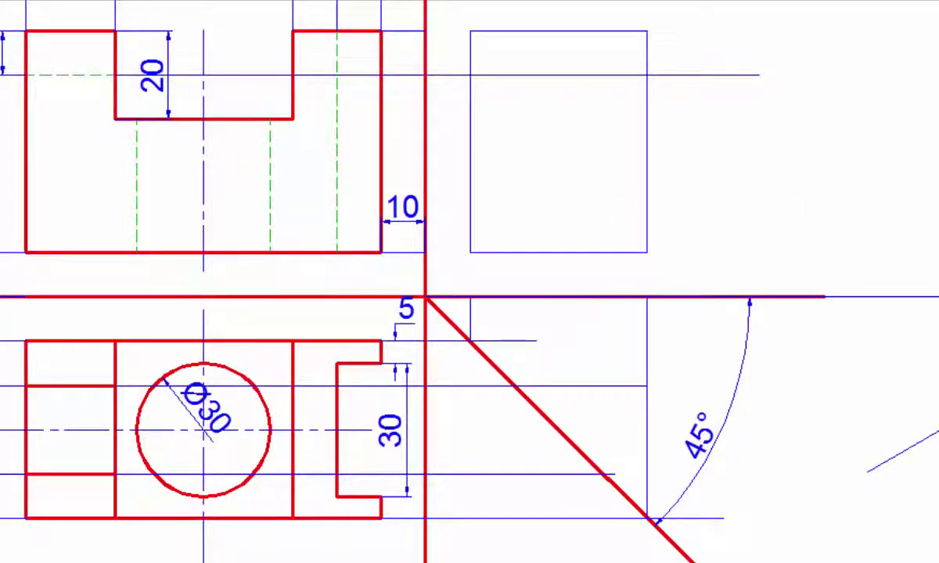
# Start a vertical line at the mitre-line intersection, discard it, and recentre the drawing
pyautogui.press('Return')
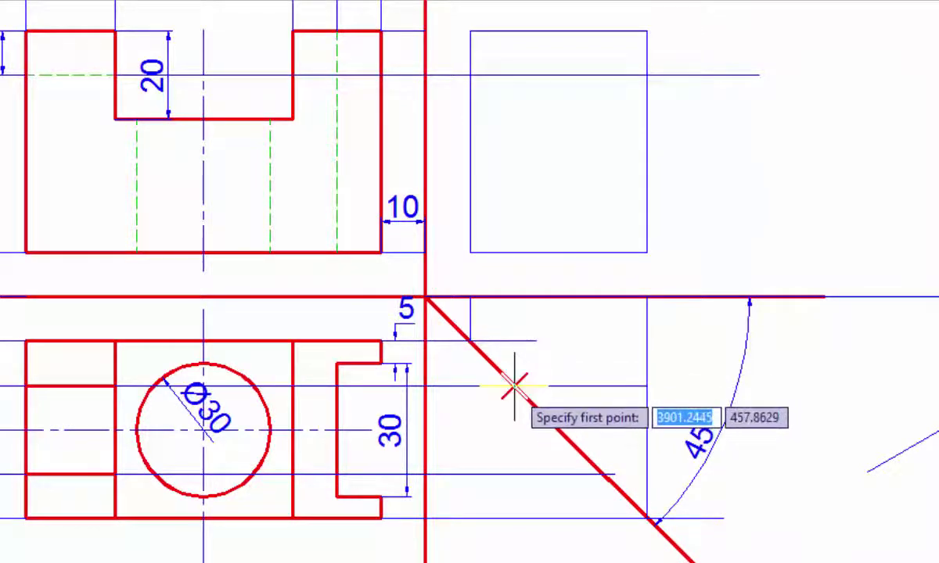
pyautogui.click(513, 387)
pyautogui.click(513, 387)
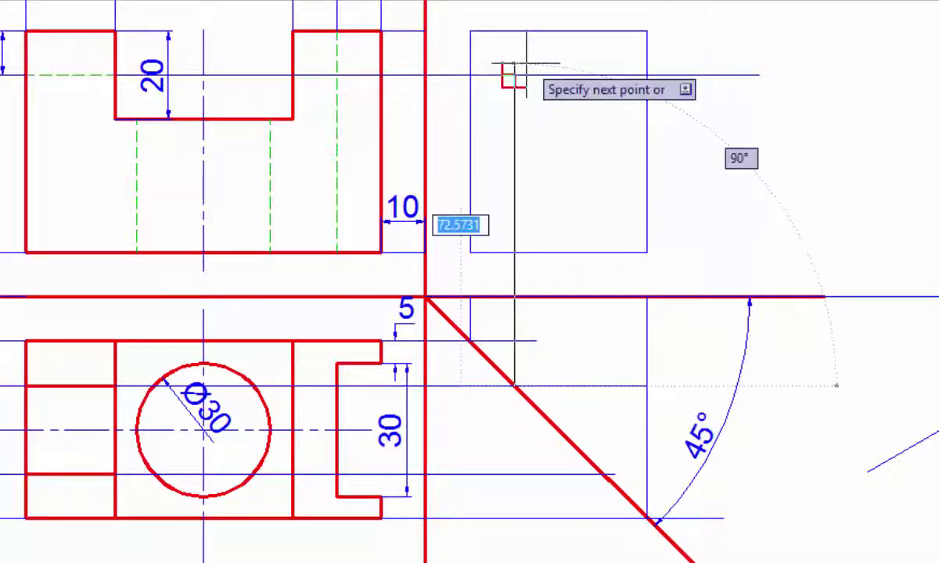
pyautogui.rightClick(534, 11)
pyautogui.click(549, 14)
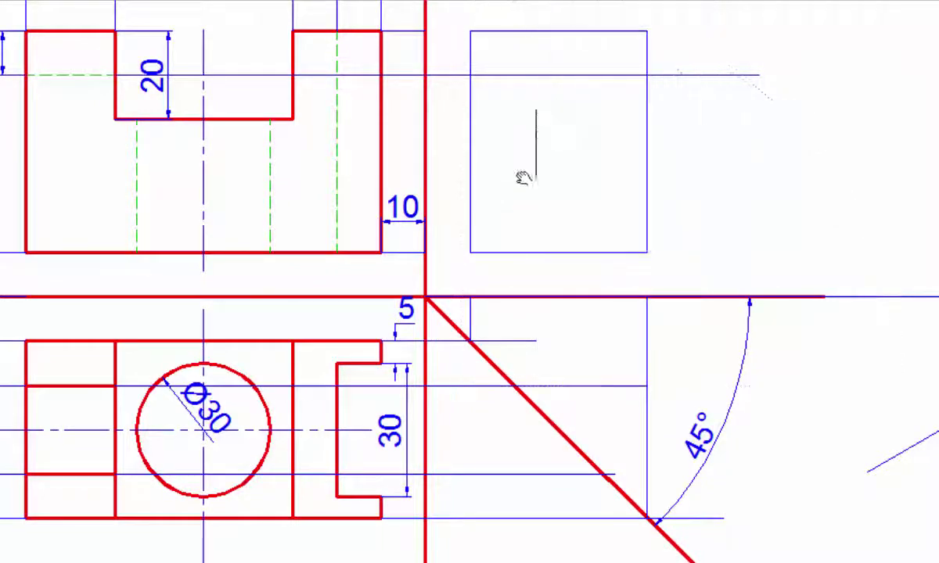
pyautogui.moveTo(520, 176); pyautogui.dragTo(489, 227, button='middle')
pyautogui.moveTo(530, 353); pyautogui.dragTo(462, 310, button='middle')
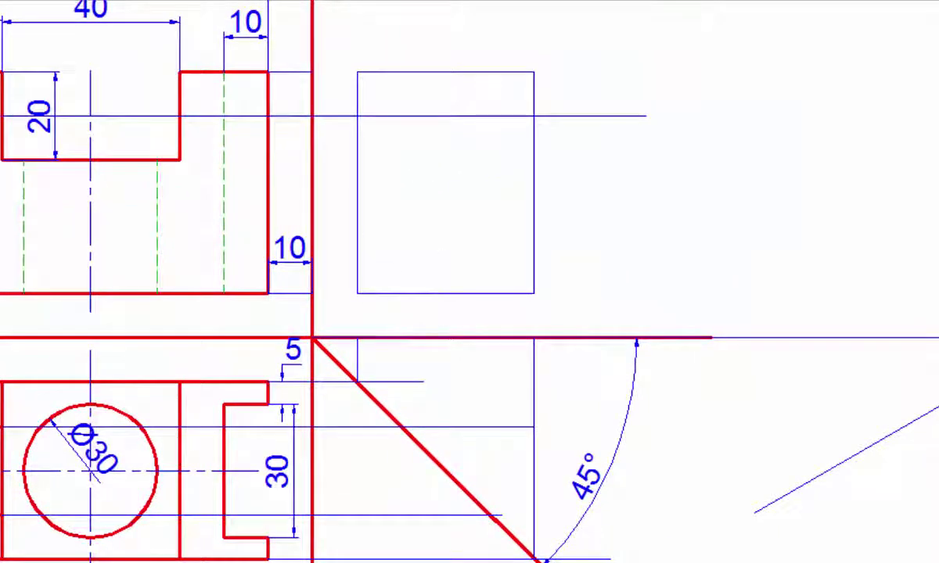
# Draw a vertical projection line from the 45° mitre line up past the side view
pyautogui.press('Return')
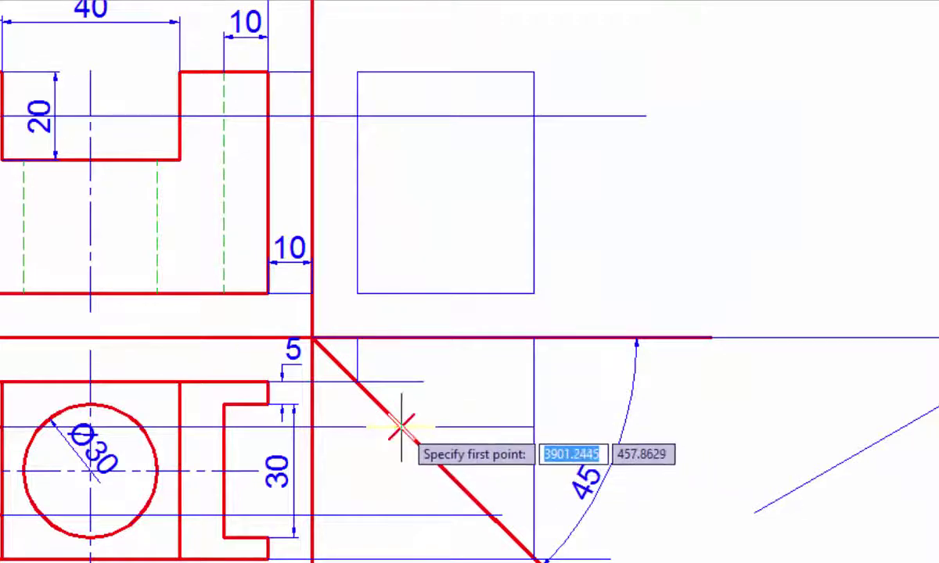
pyautogui.click(401, 427)
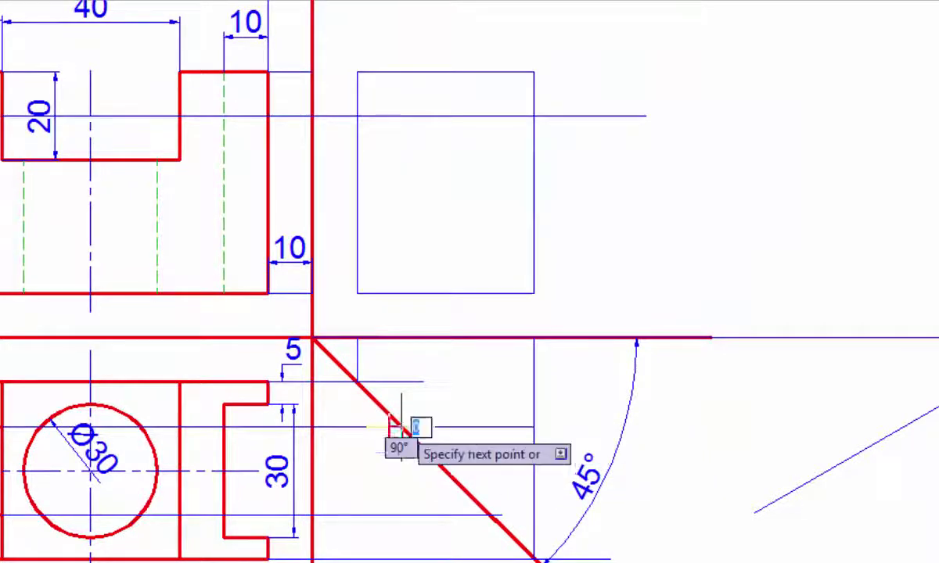
pyautogui.rightClick(450, 29)
pyautogui.click(463, 40)
# Draw a second vertical projection line from the mitre line up through the side view
pyautogui.rightClick(461, 35)
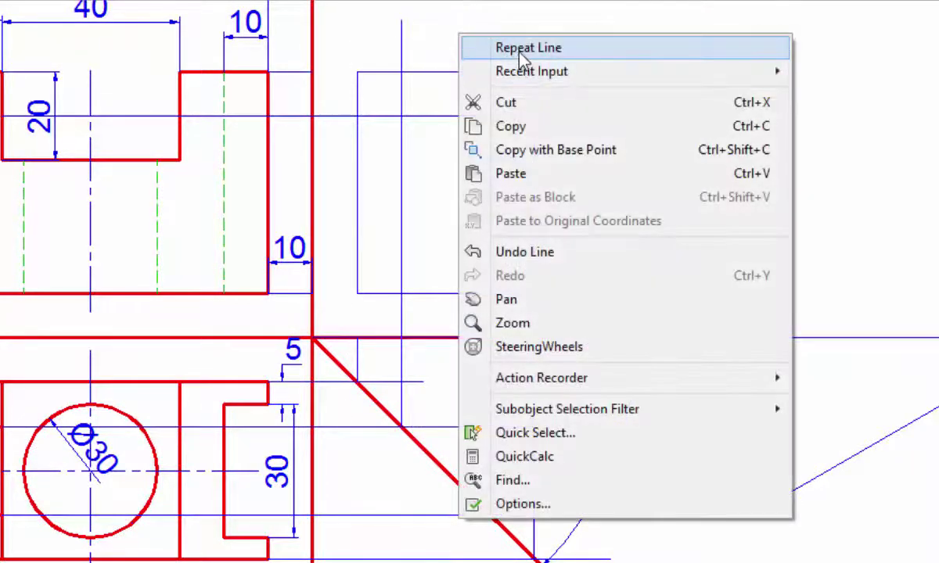
pyautogui.click(520, 53)
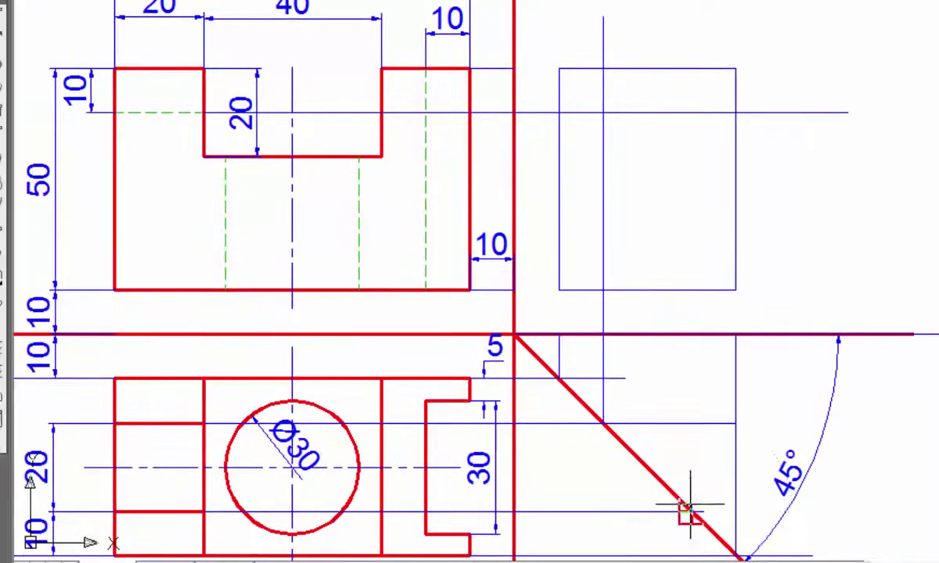
pyautogui.click(690, 507)
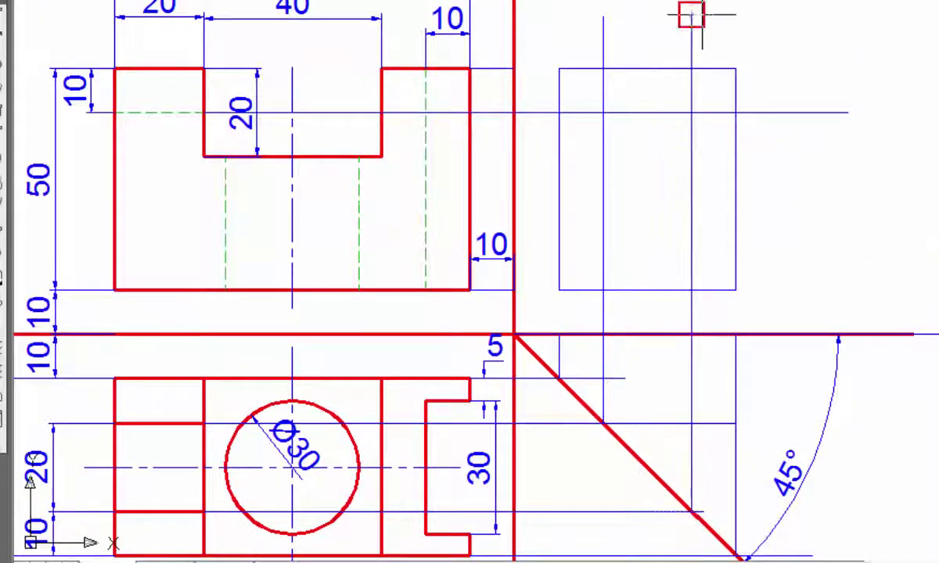
pyautogui.rightClick(701, 16)
pyautogui.click(763, 31)
pyautogui.scroll(-2, 763, 63)
pyautogui.moveTo(806, 168); pyautogui.dragTo(894, 207, button='middle')
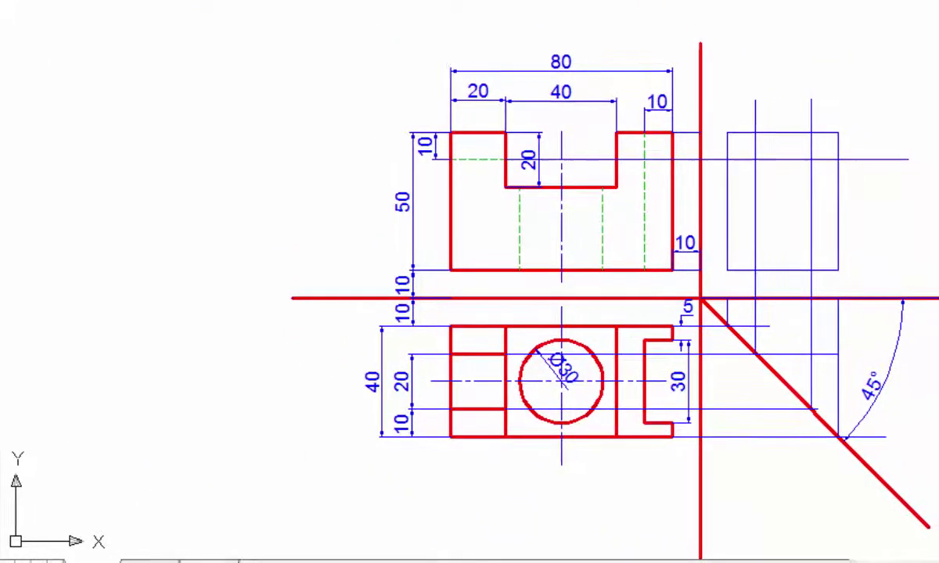
# Trim the projection lines above and beyond the side view and the top edge across the notch
pyautogui.press('Return')
pyautogui.click(547, 87)
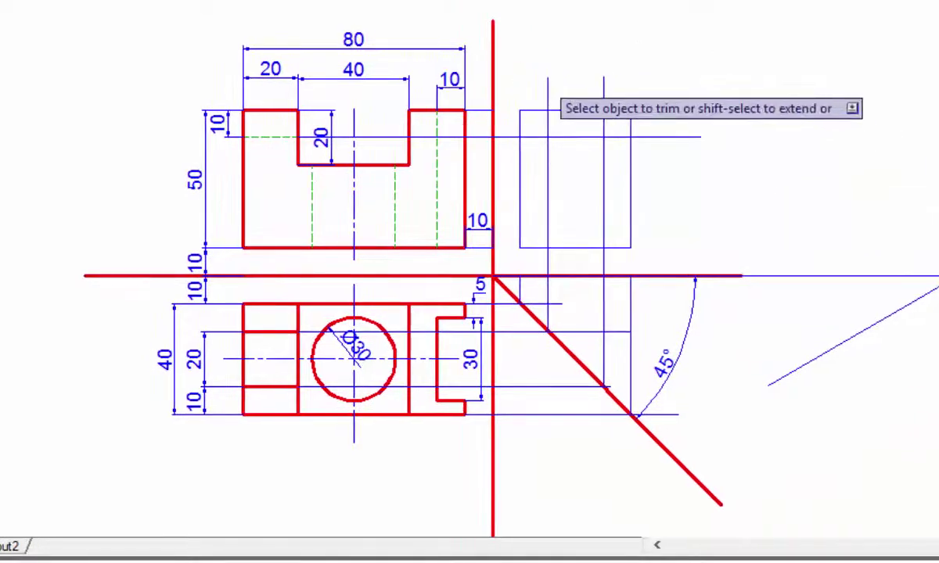
pyautogui.click(604, 83)
pyautogui.click(667, 138)
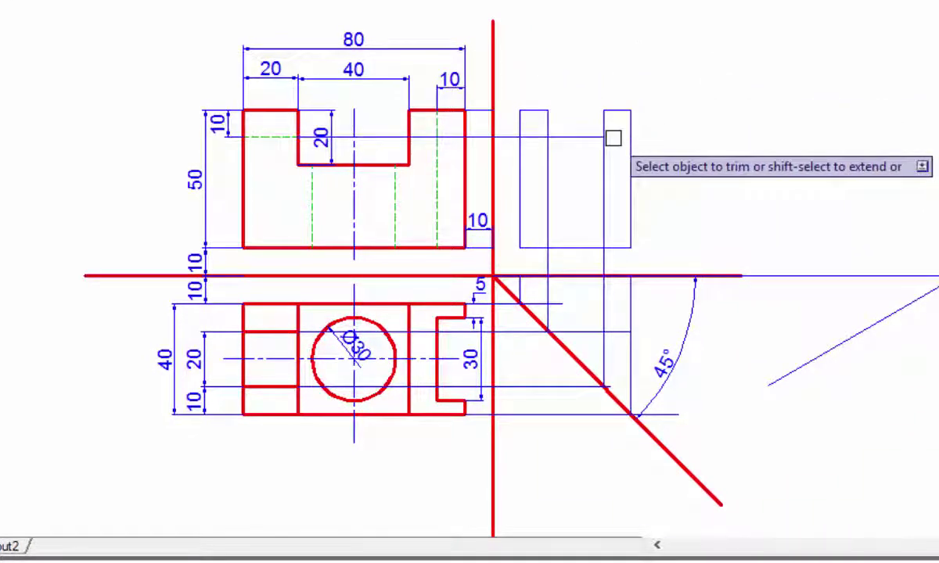
pyautogui.click(530, 138)
pyautogui.click(504, 138)
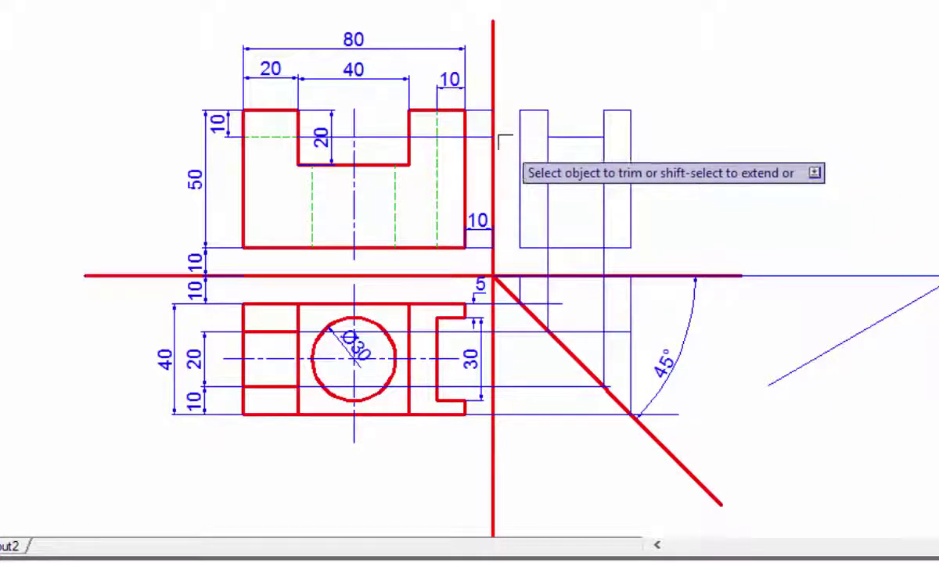
# Trim the notch lines below the notch bottom, then re-frame the whole drawing
pyautogui.click(548, 192)
pyautogui.click(601, 201)
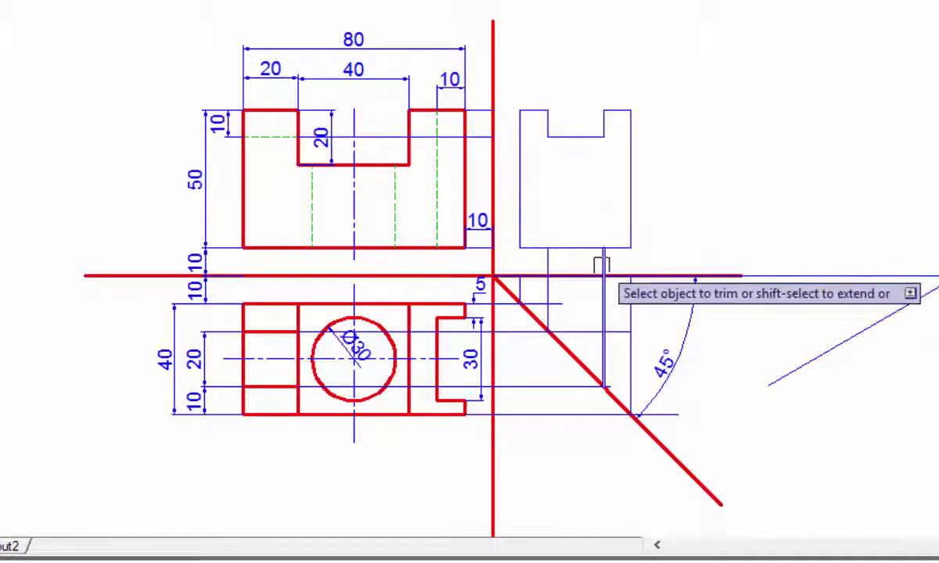
pyautogui.scroll(3, 563, 313)
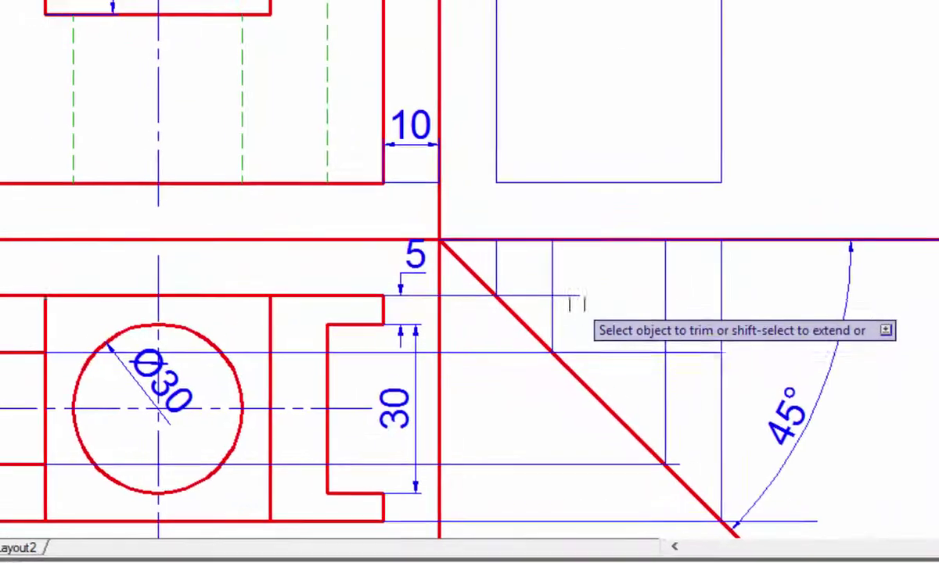
pyautogui.moveTo(577, 305); pyautogui.dragTo(673, 307, button='middle')
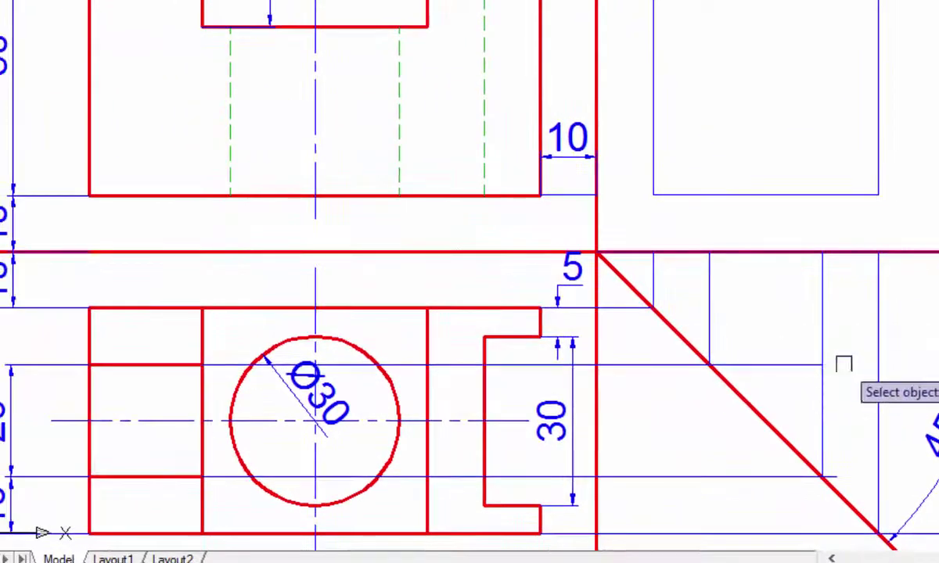
pyautogui.scroll(1, 734, 290)
pyautogui.scroll(3, 824, 434)
pyautogui.scroll(2, 820, 401)
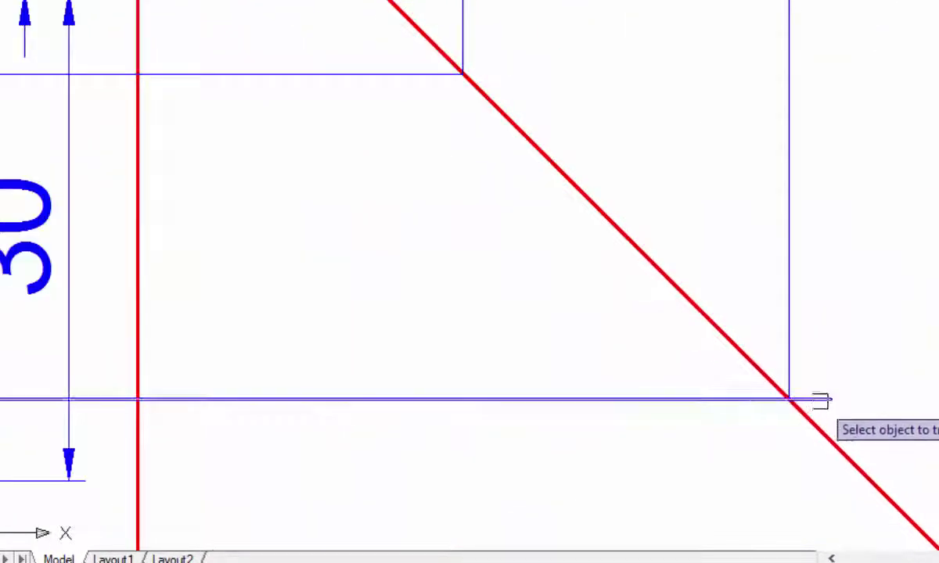
pyautogui.scroll(-3, 820, 400)
pyautogui.scroll(-2, 923, 438)
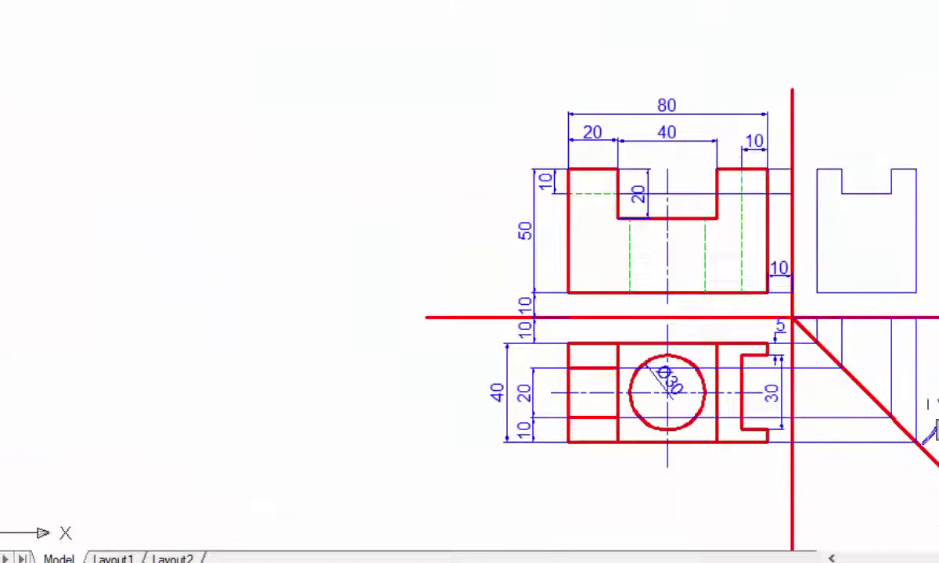
pyautogui.moveTo(930, 415)
pyautogui.mouseDown(button='middle')
pyautogui.moveTo(820, 450)
pyautogui.moveTo(822, 434)
pyautogui.mouseUp(button='middle')
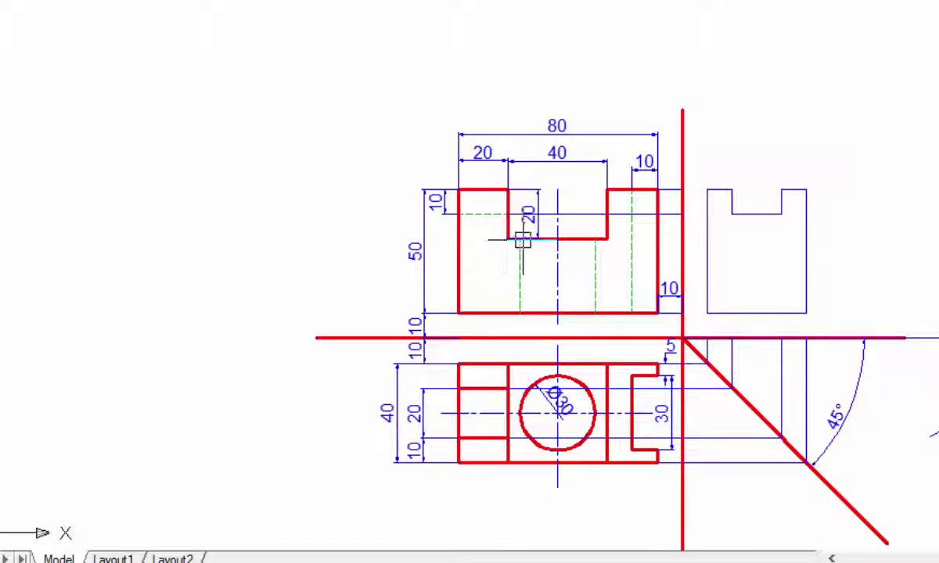
# Draw a horizontal line from the slot's bottom corner across the side view and trim its overhang
pyautogui.write('l')
pyautogui.press('Return')
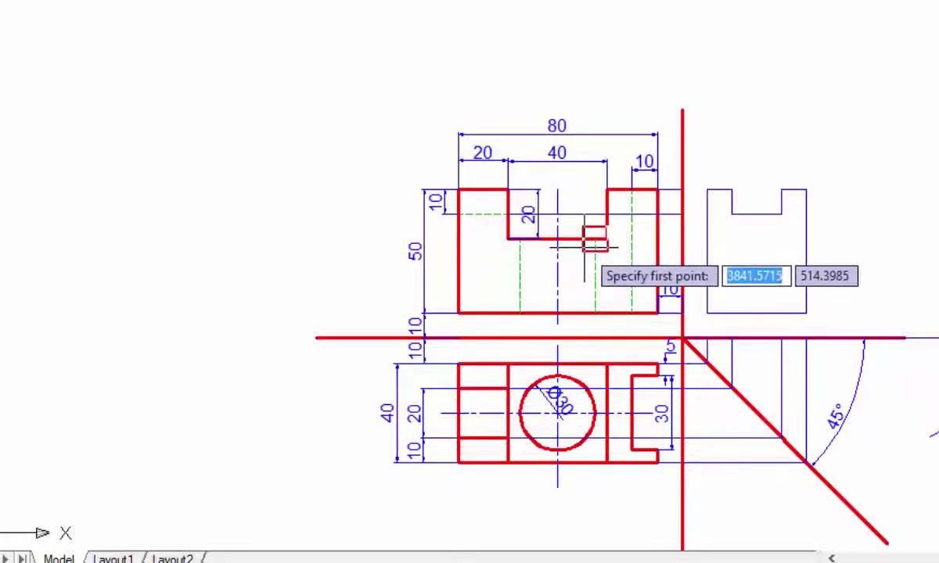
pyautogui.click(606, 238)
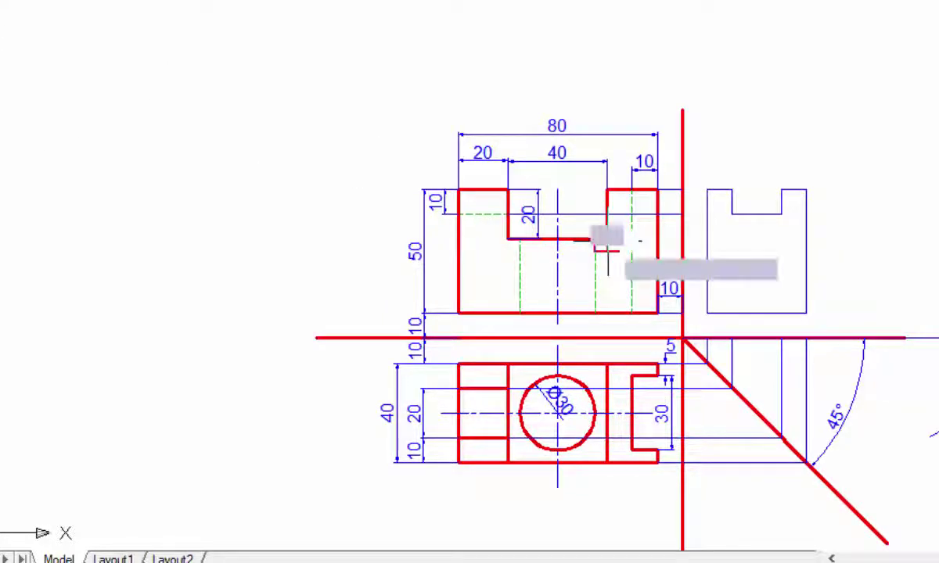
pyautogui.click(876, 242)
pyautogui.rightClick(887, 245)
pyautogui.click(900, 249)
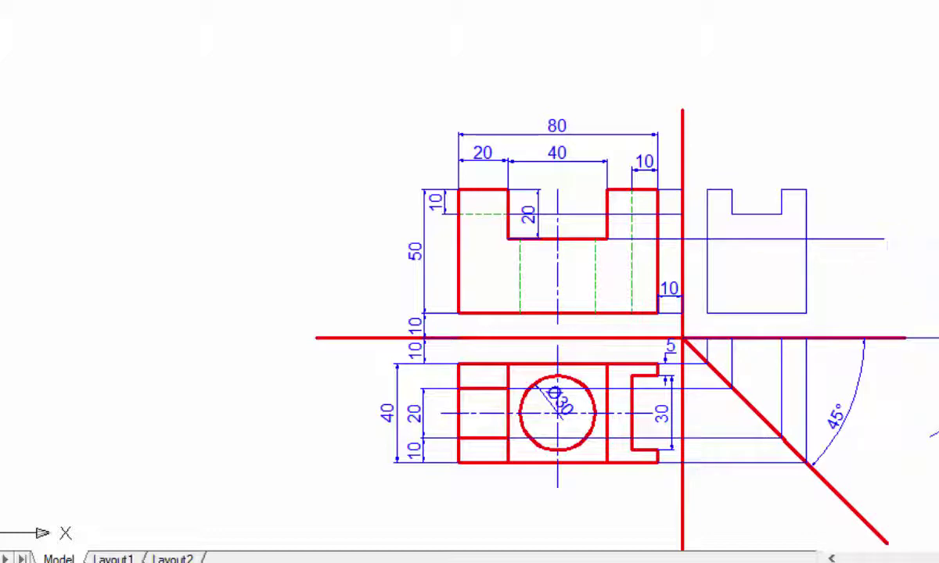
pyautogui.click(871, 239)
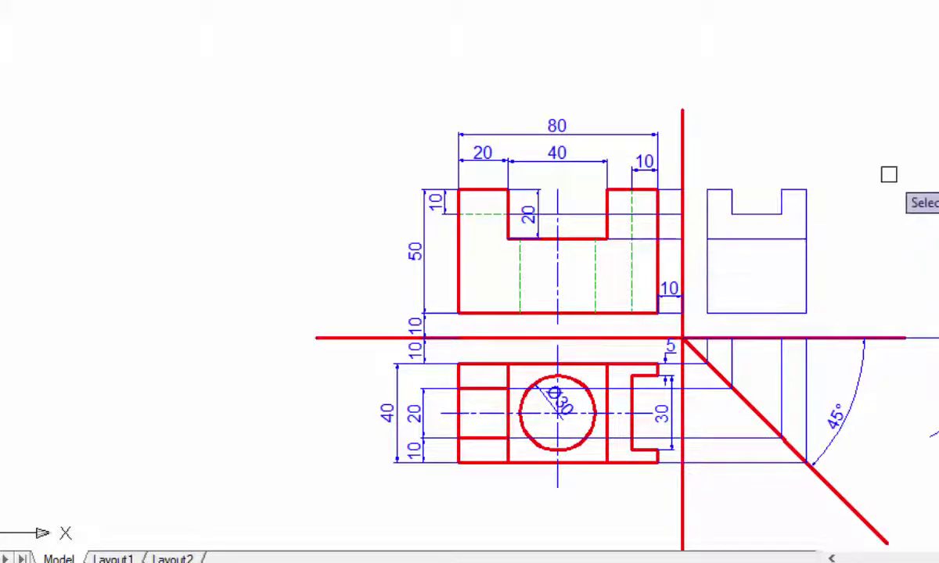
pyautogui.moveTo(579, 229); pyautogui.dragTo(407, 242, button='middle')
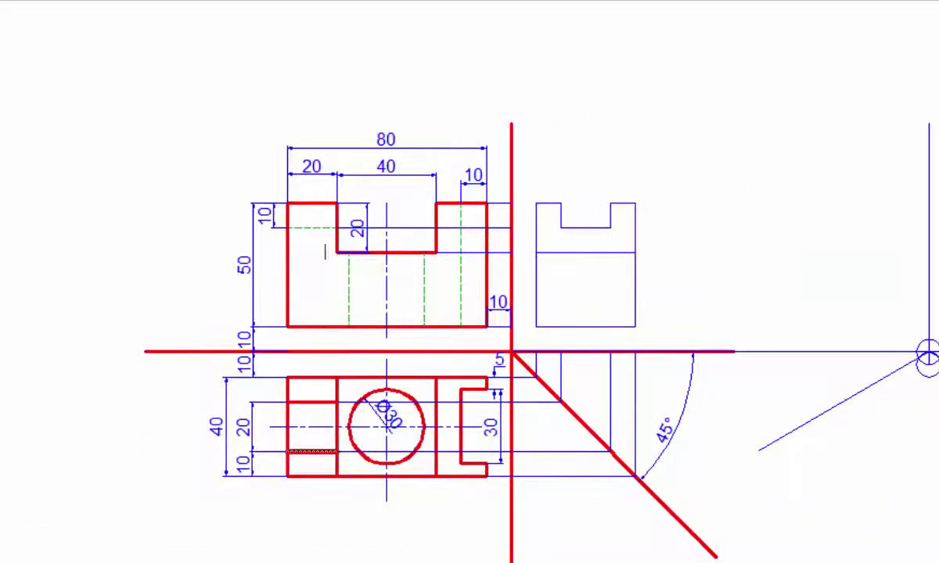
pyautogui.click(389, 452)
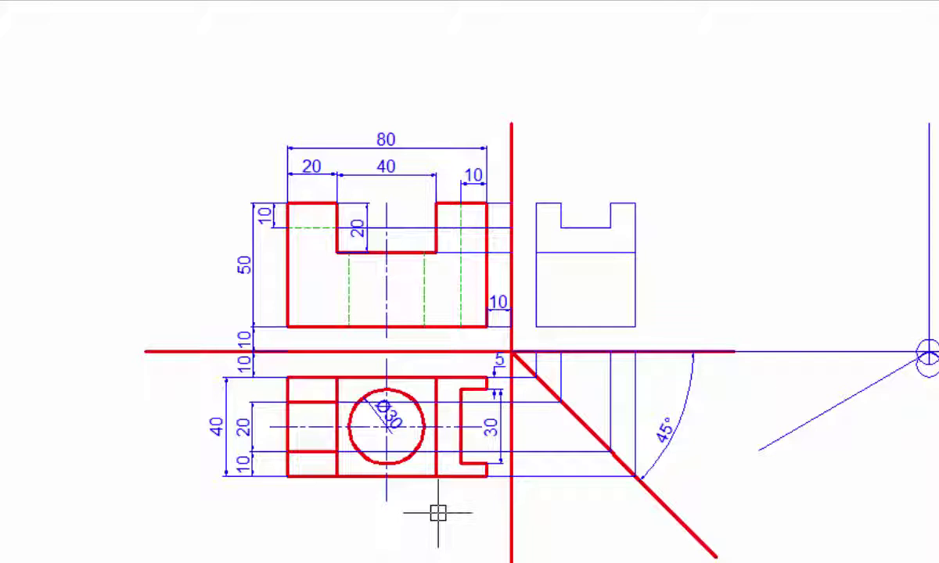
pyautogui.moveTo(448, 420); pyautogui.dragTo(436, 381, button='middle')
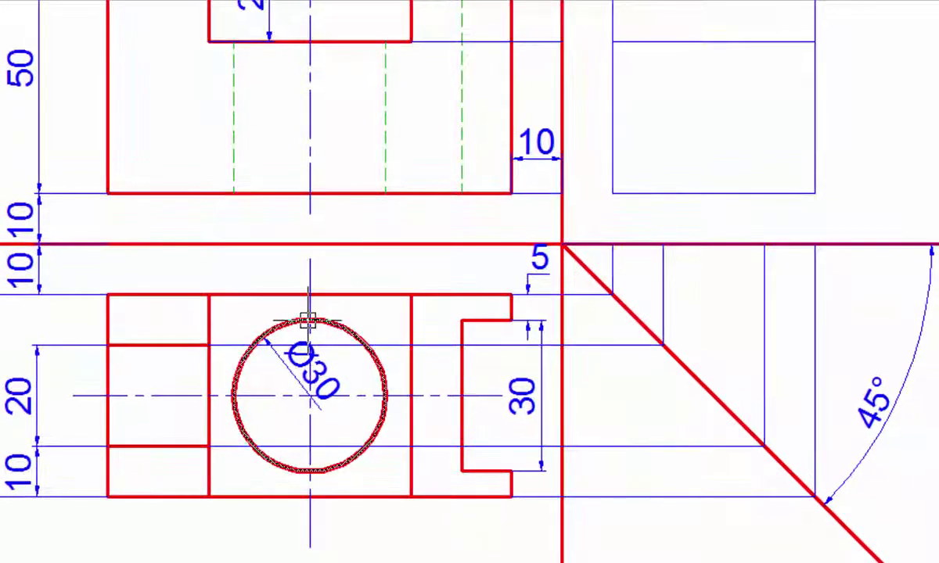
pyautogui.scroll(-4, 264, 406)
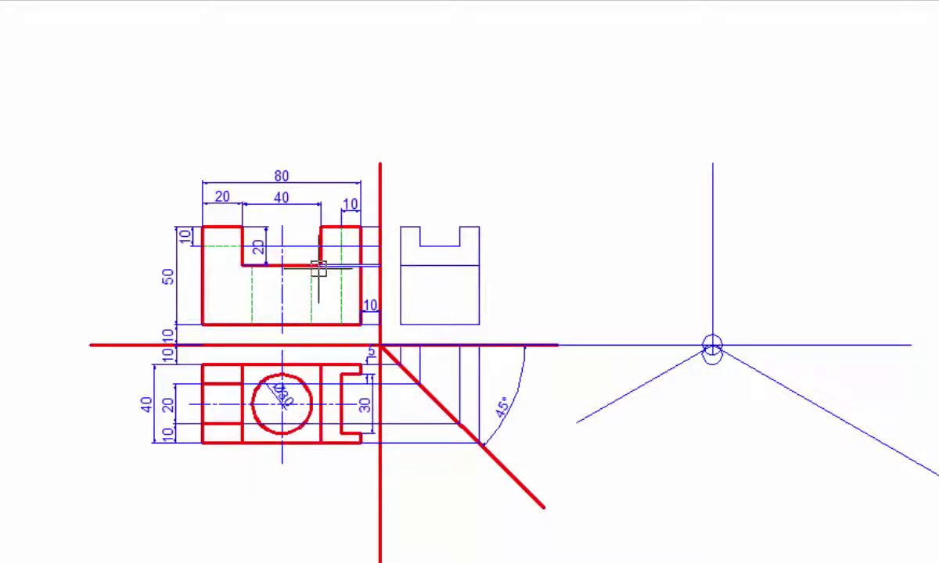
pyautogui.scroll(3, 313, 356)
pyautogui.moveTo(327, 395); pyautogui.dragTo(303, 386, button='middle')
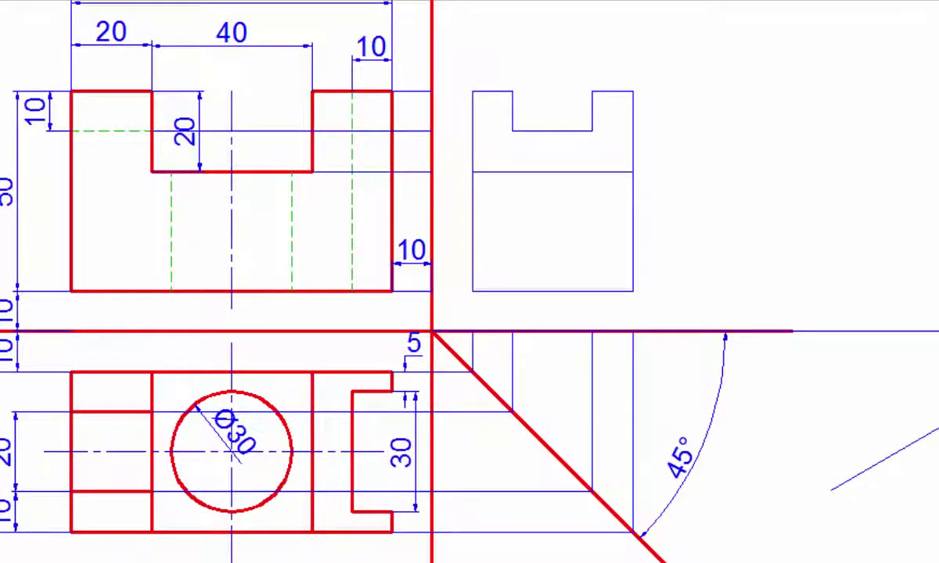
# Draw a line from the top of the Ø30 hole to the miter line's corner
pyautogui.press('l')
pyautogui.press('Return')
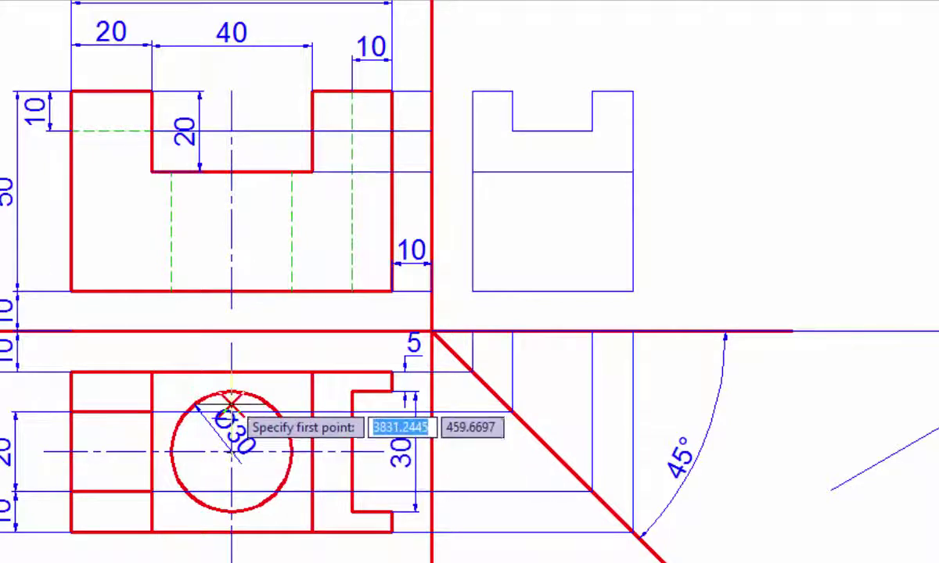
pyautogui.click(232, 391)
pyautogui.scroll(2, 469, 372)
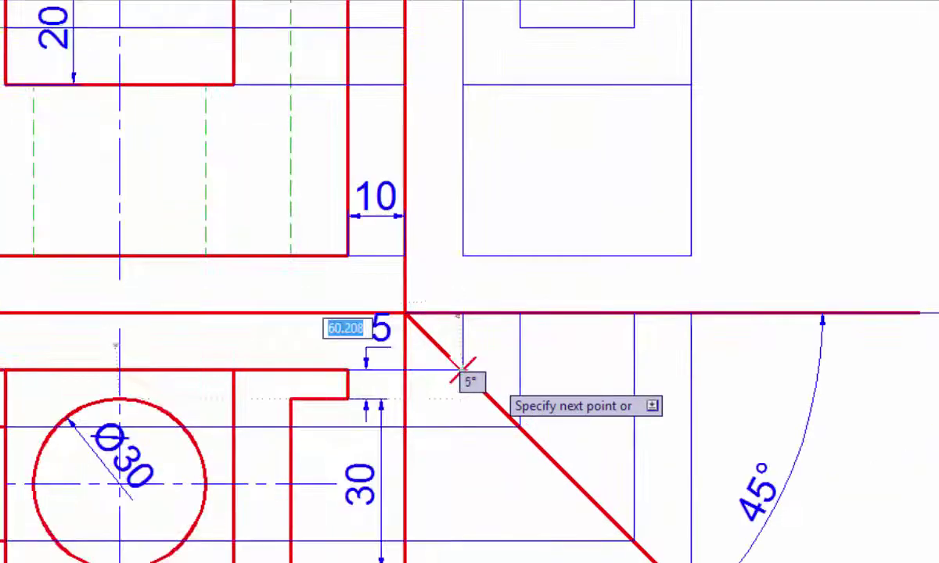
pyautogui.scroll(2, 466, 364)
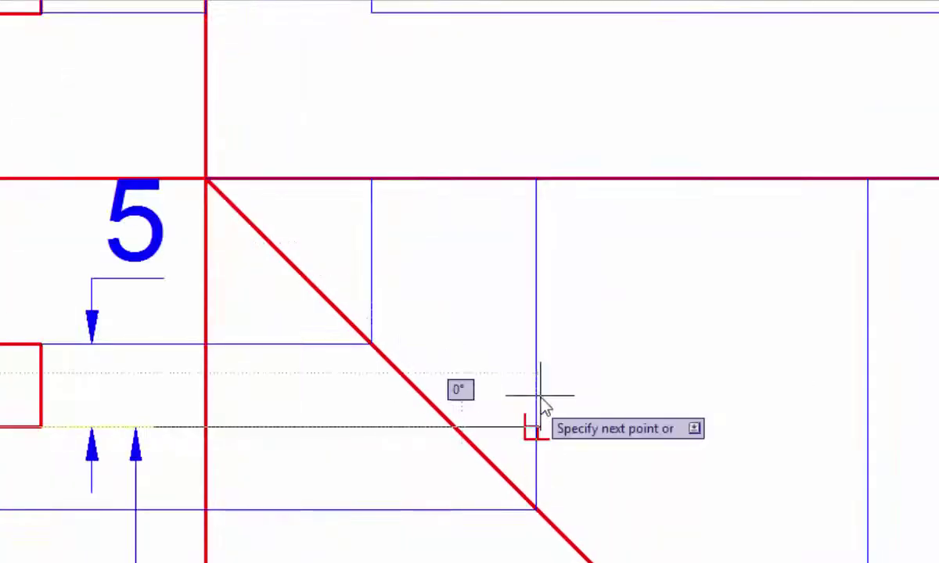
pyautogui.scroll(2, 473, 432)
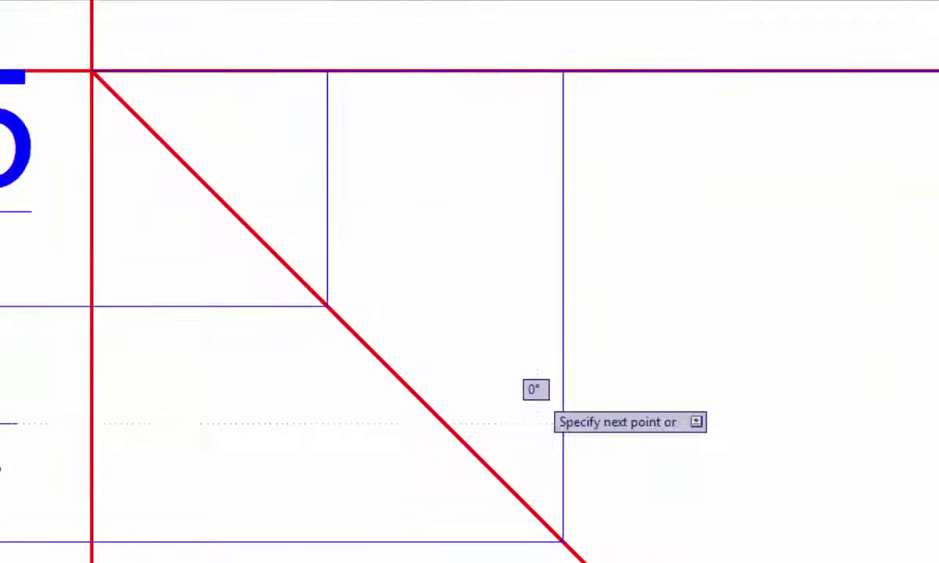
pyautogui.click(475, 430)
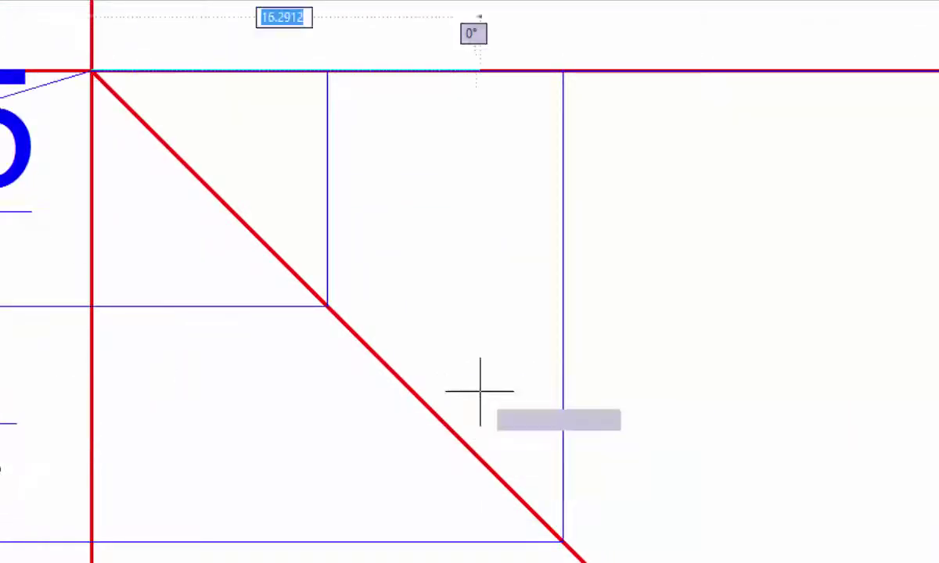
pyautogui.press('Escape')
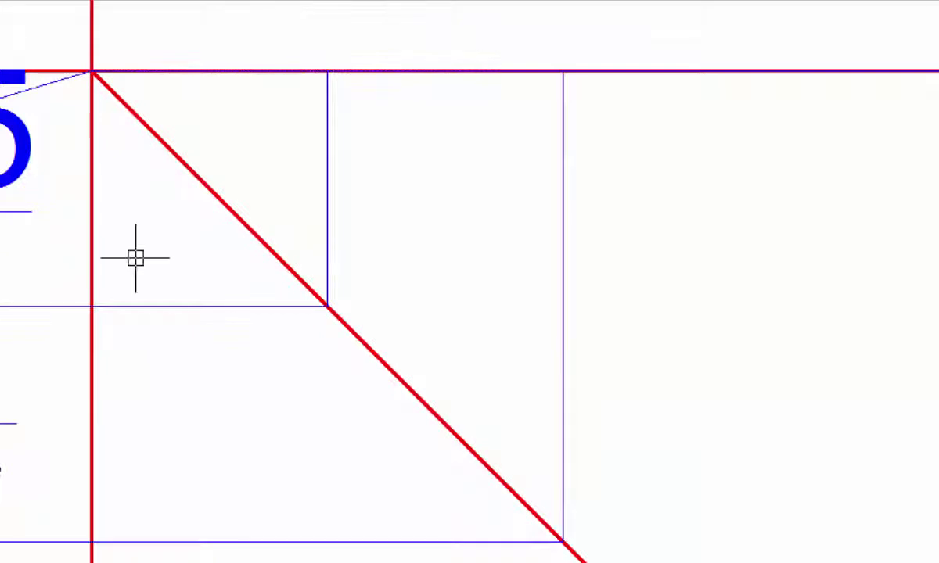
# Erase the stray diagonal line near the miter line
pyautogui.scroll(-2, 243, 402)
pyautogui.scroll(-2, 315, 296)
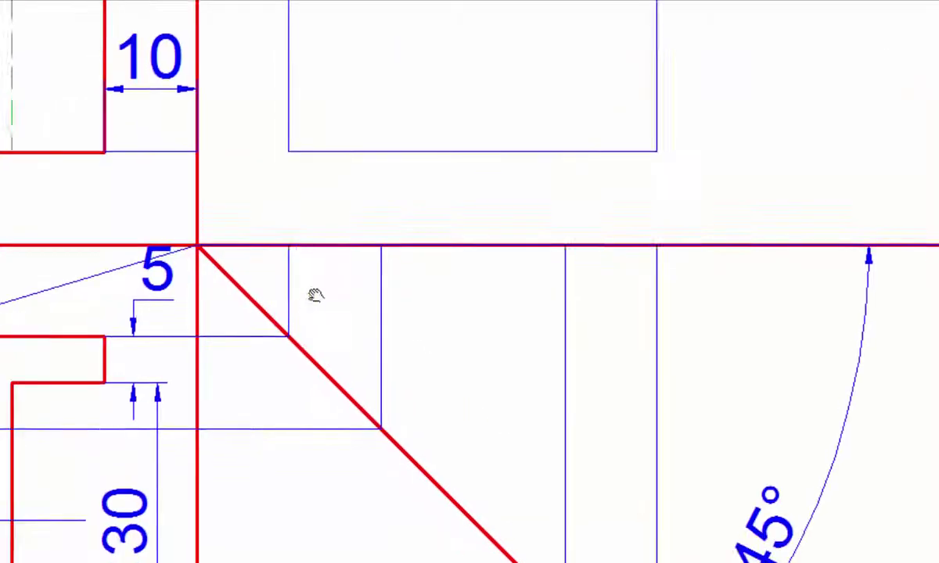
pyautogui.moveTo(315, 296); pyautogui.dragTo(386, 210, button='middle')
pyautogui.click(87, 211)
pyautogui.press('Delete')
# Draw a horizontal projection line from the hole's top quadrant past the 45° line
pyautogui.scroll(-2, 153, 251)
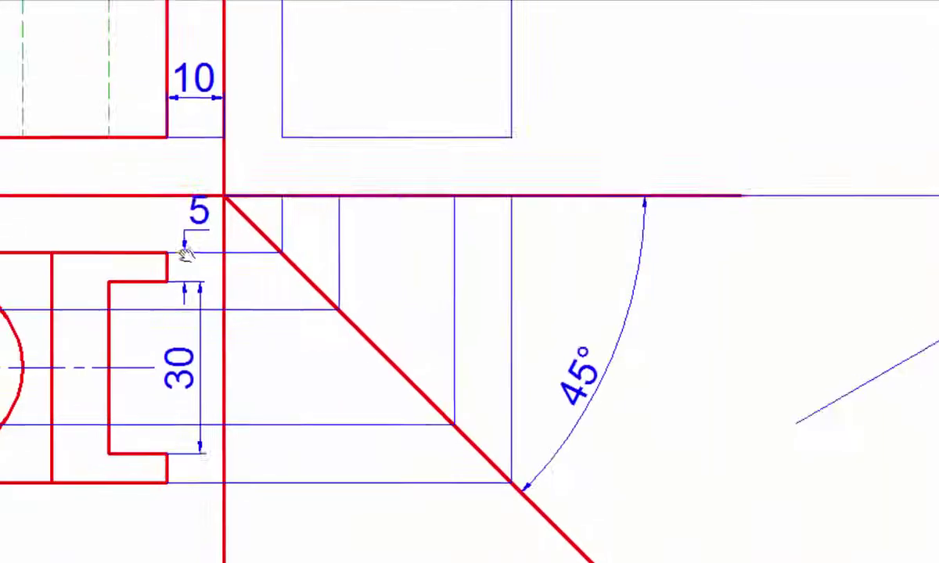
pyautogui.moveTo(167, 255)
pyautogui.mouseDown(button='middle')
pyautogui.moveTo(350, 160)
pyautogui.moveTo(345, 178)
pyautogui.mouseUp(button='middle')
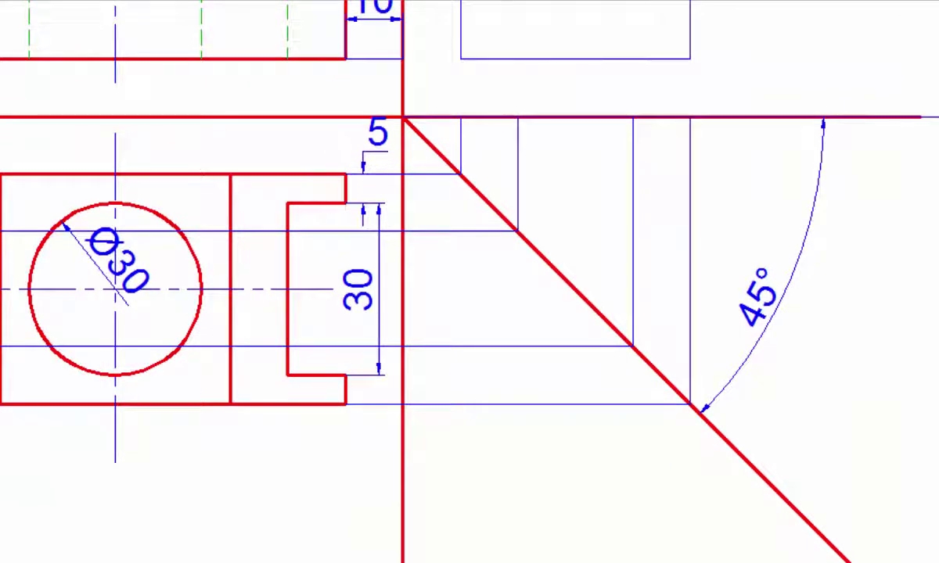
pyautogui.press('l')
pyautogui.press('Return')
pyautogui.click(115, 203)
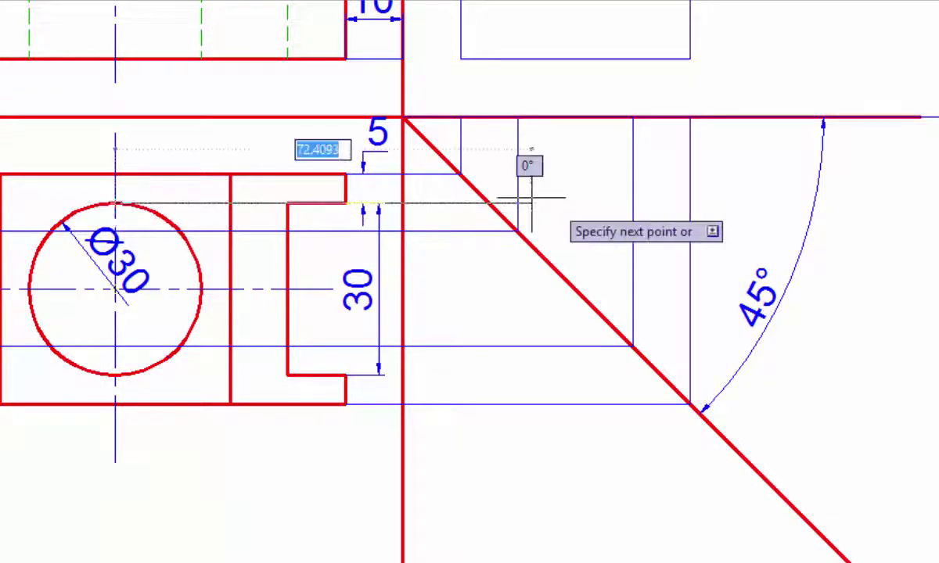
pyautogui.click(758, 205)
pyautogui.rightClick(761, 238)
pyautogui.click(797, 250)
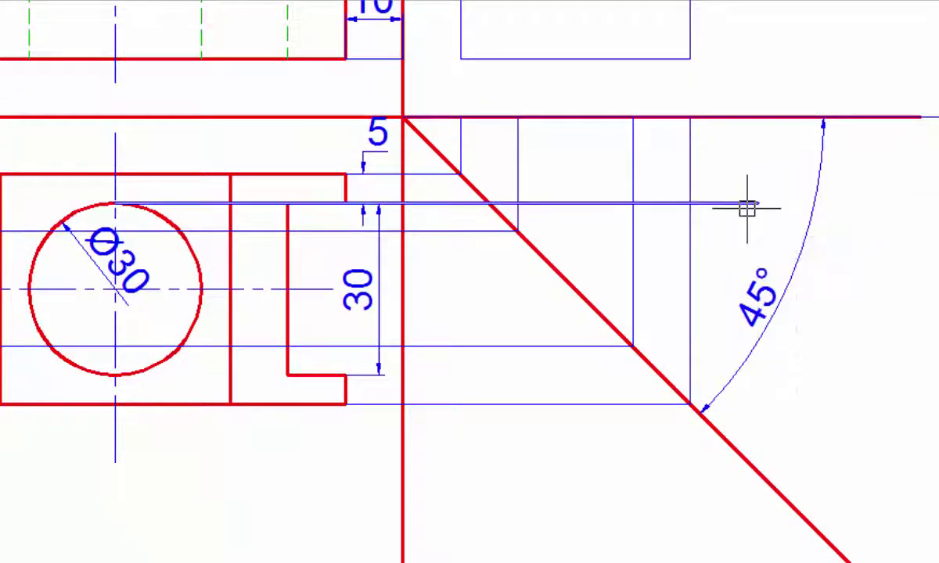
# Draw the matching projection line from the hole's bottom quadrant across the miter line
pyautogui.rightClick(746, 208)
pyautogui.click(798, 201)
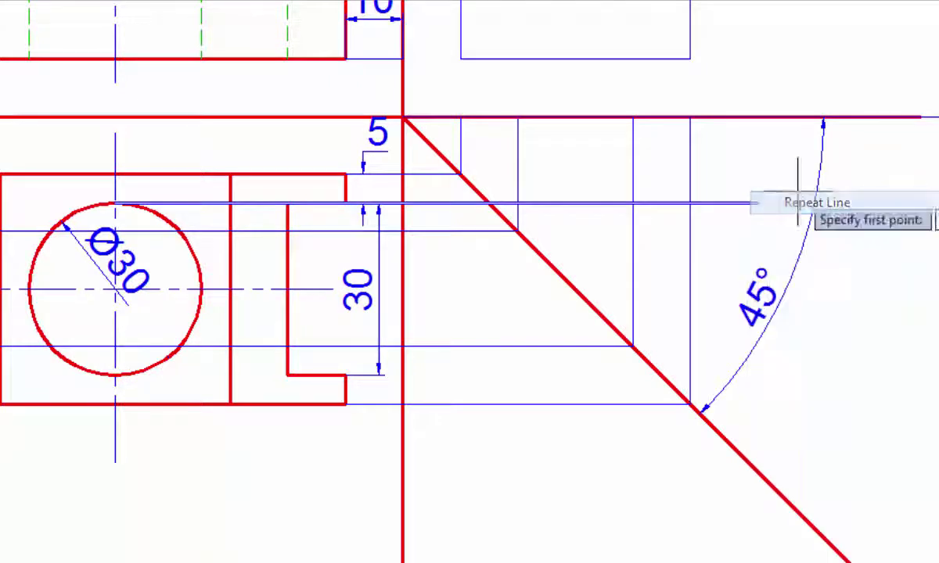
pyautogui.click(115, 376)
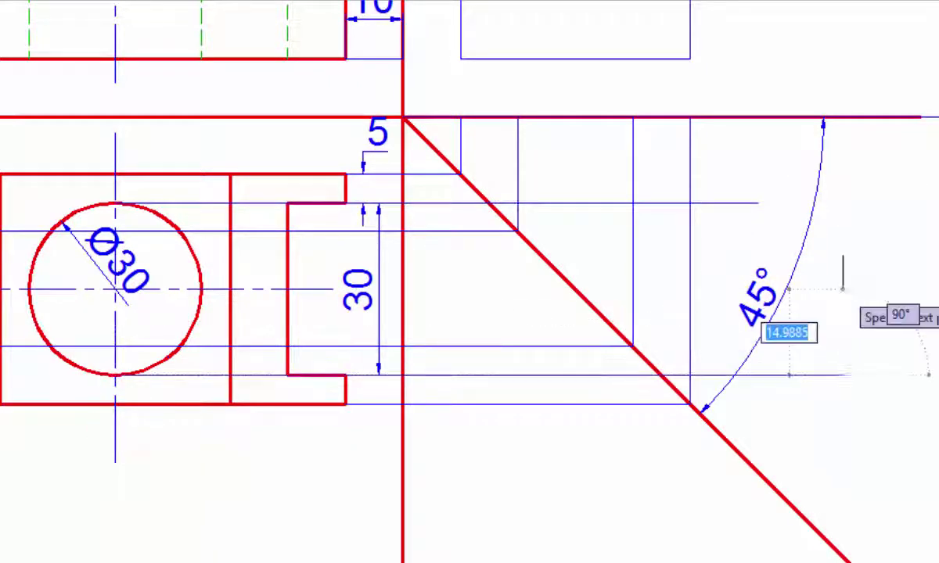
pyautogui.rightClick(843, 291)
pyautogui.click(849, 303)
pyautogui.moveTo(568, 254); pyautogui.dragTo(476, 409, button='middle')
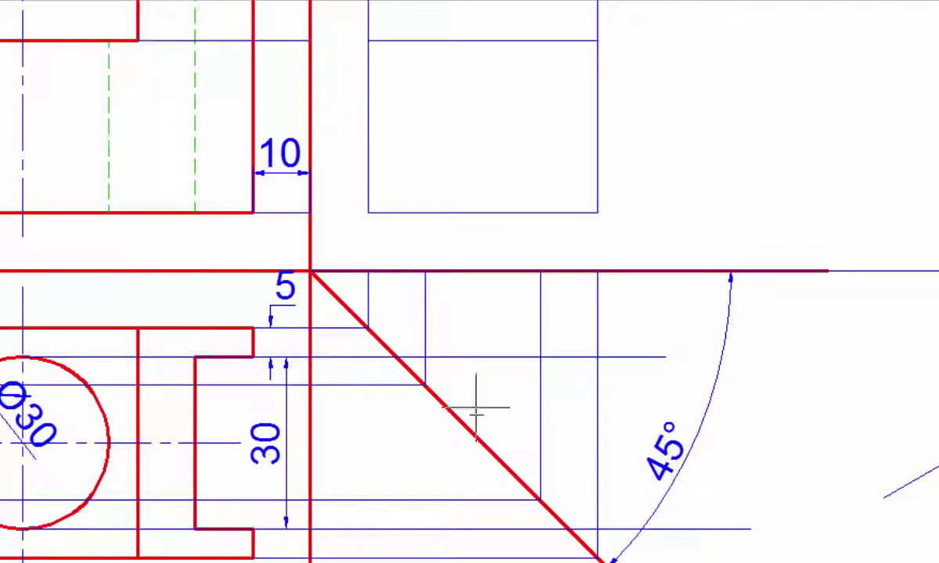
pyautogui.moveTo(454, 361); pyautogui.dragTo(432, 489, button='middle')
pyautogui.scroll(-2, 432, 489)
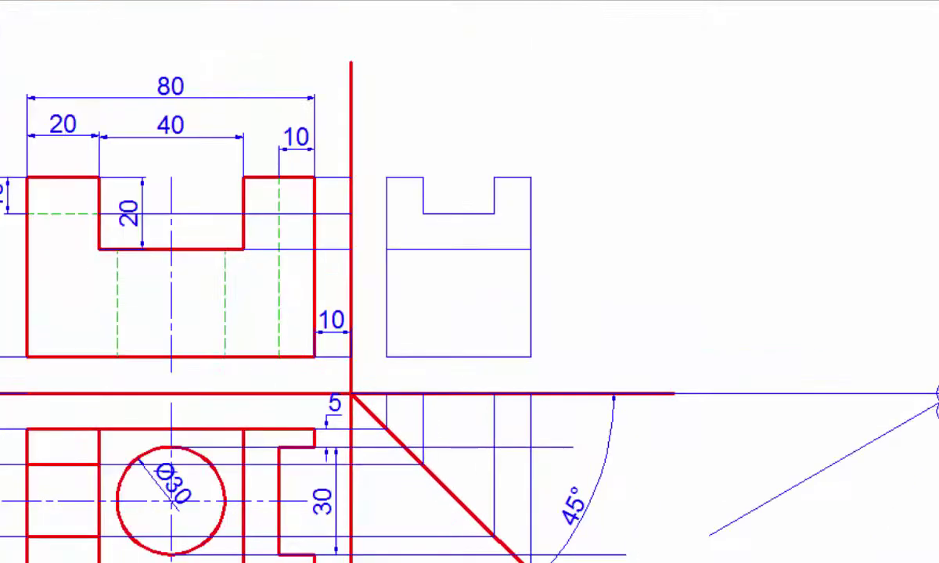
# Draw a vertical line from the first miter intersection up into the side view
pyautogui.press('space')
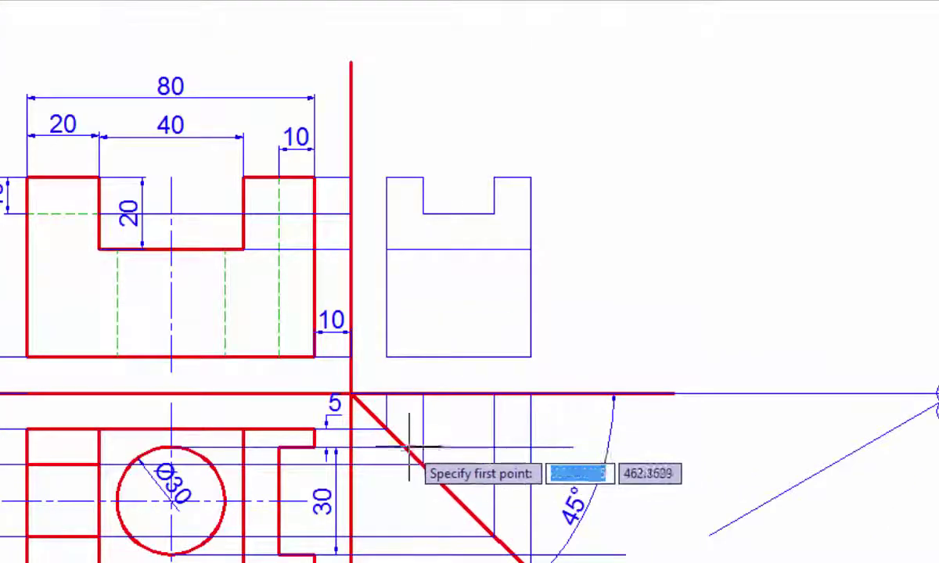
pyautogui.click(405, 447)
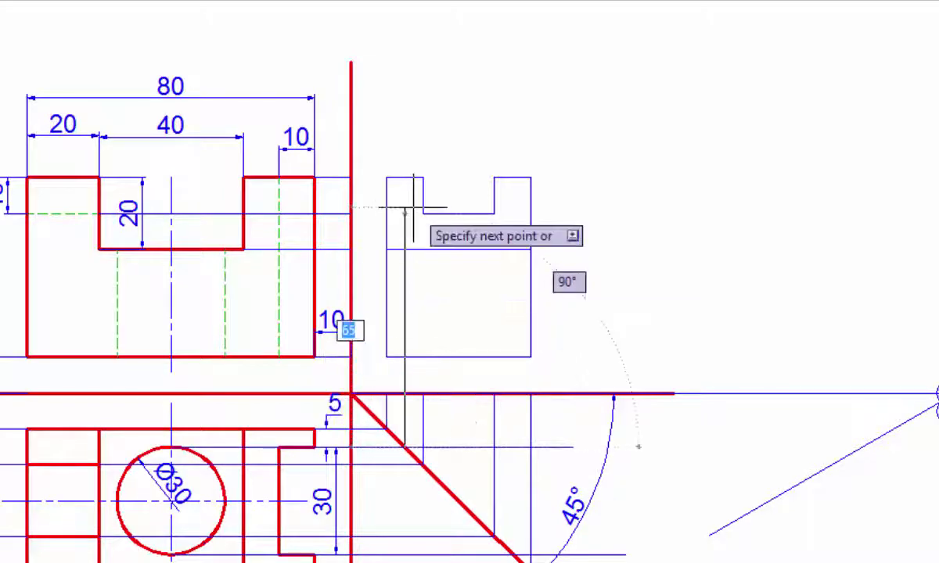
pyautogui.scroll(1, 413, 211)
pyautogui.scroll(1, 413, 210)
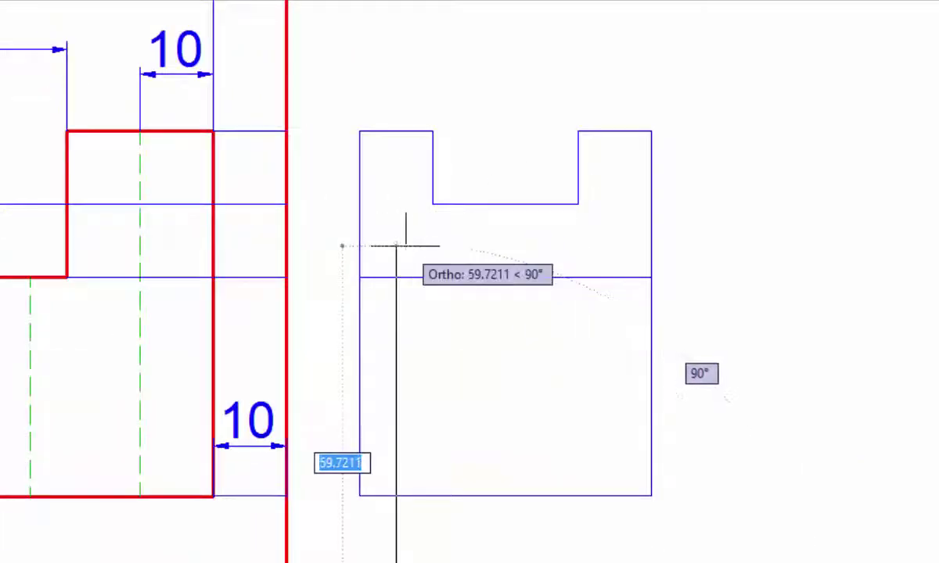
pyautogui.rightClick(425, 260)
pyautogui.click(435, 265)
pyautogui.scroll(-1, 435, 270)
pyautogui.moveTo(478, 352); pyautogui.dragTo(440, 237, button='middle')
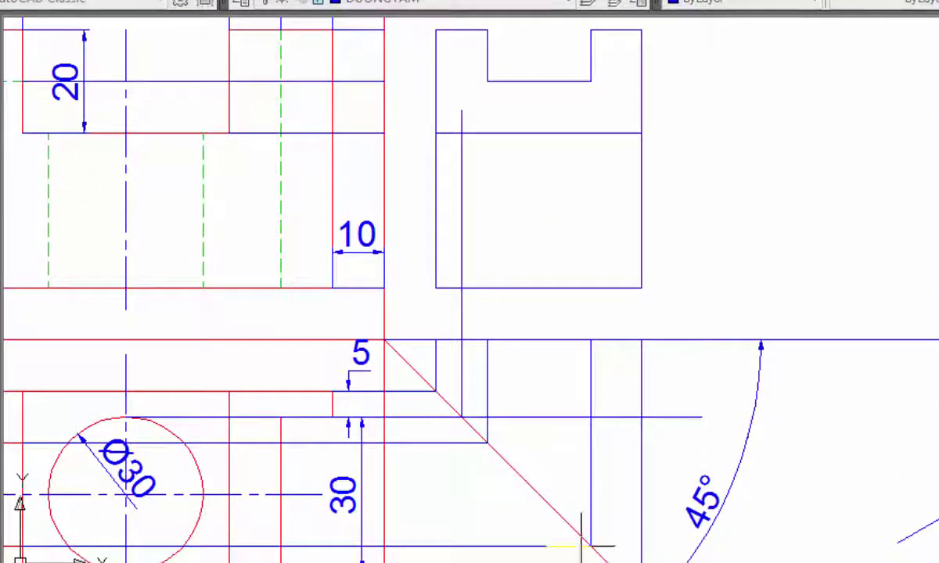
# Start a second vertical line at the other miter intersection
pyautogui.moveTo(569, 459); pyautogui.dragTo(550, 378, button='middle')
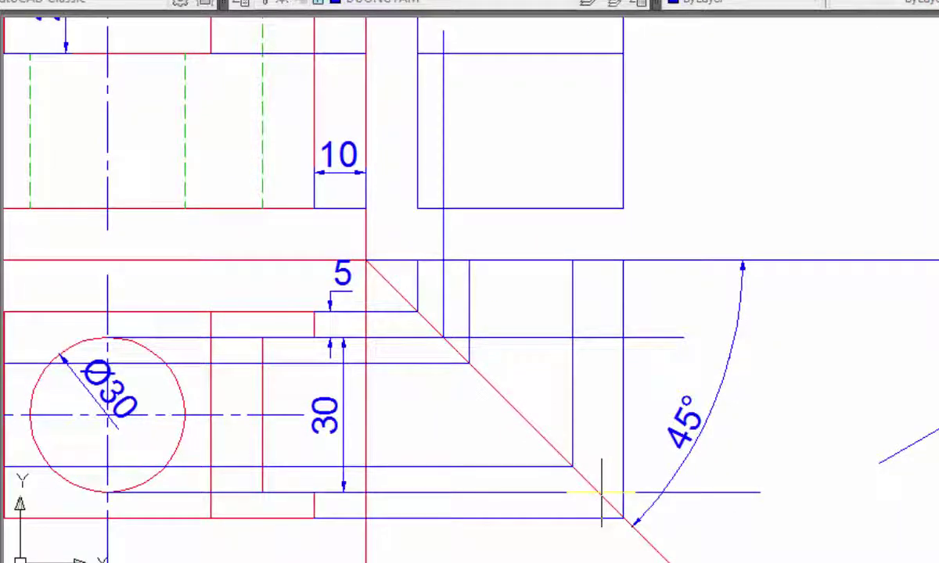
pyautogui.click(597, 493)
pyautogui.scroll(-5, 597, 493)
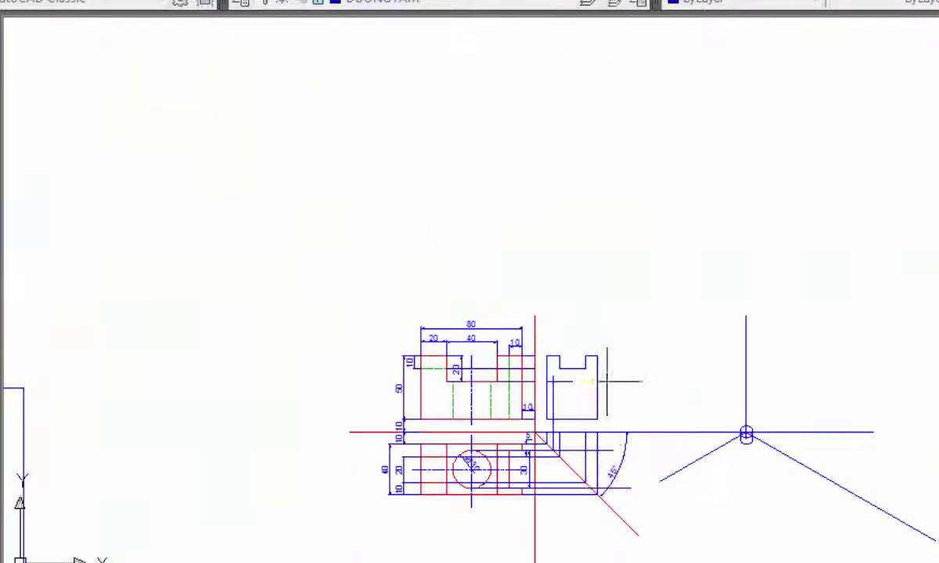
pyautogui.scroll(8, 474, 325)
pyautogui.scroll(-3, 470, 325)
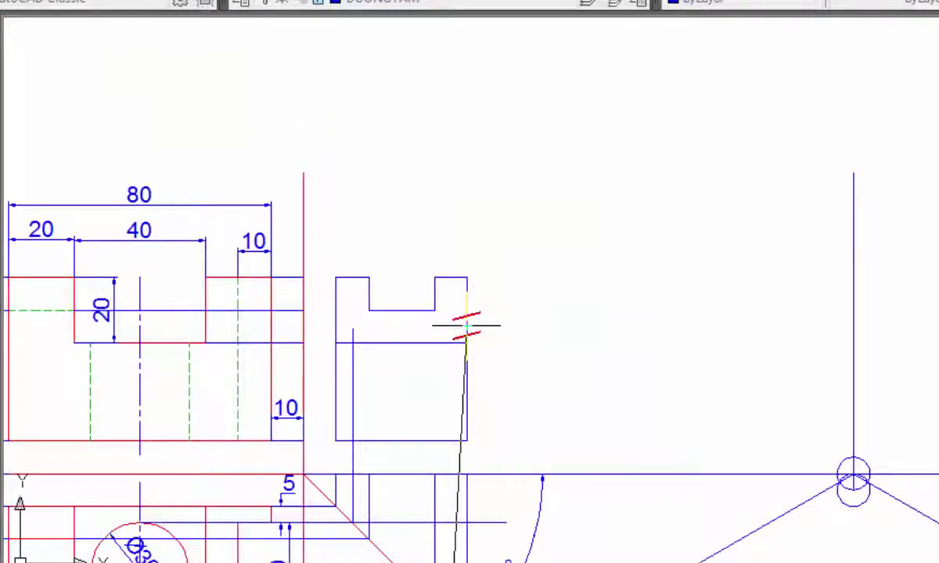
pyautogui.scroll(5, 443, 335)
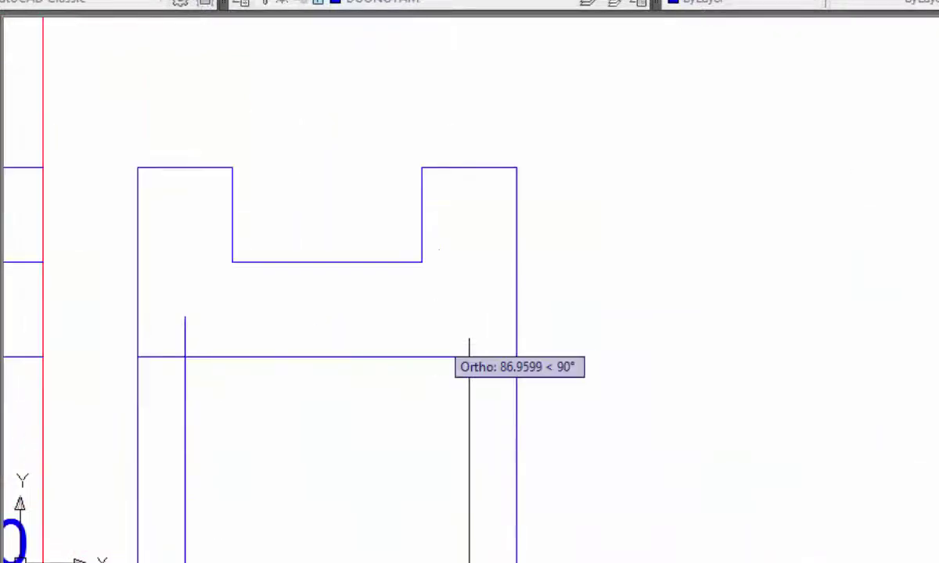
# Finish the second vertical line and trim both lines' stubs above the side view
pyautogui.click(468, 303)
pyautogui.rightClick(469, 303)
pyautogui.click(491, 321)
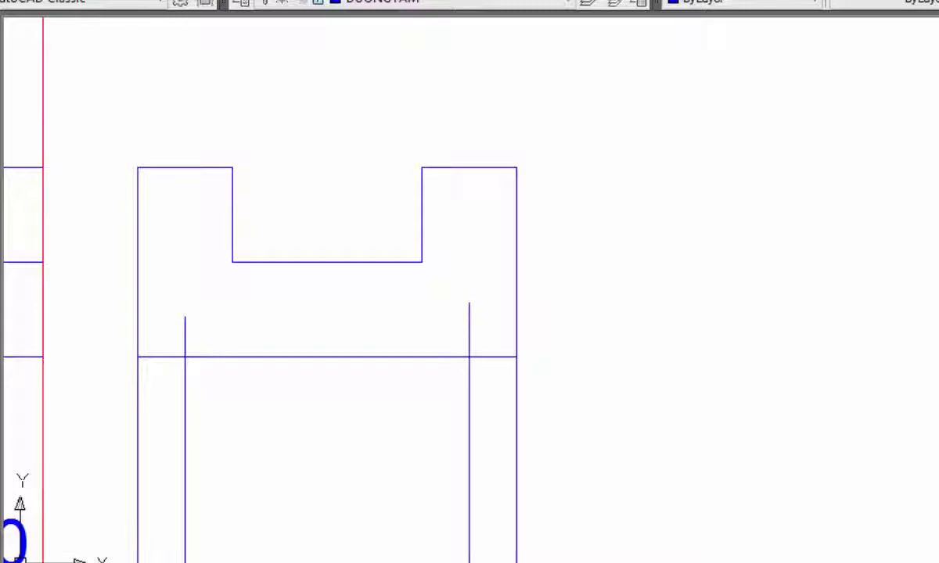
pyautogui.click(476, 314)
pyautogui.click(191, 323)
pyautogui.scroll(-4, 309, 430)
pyautogui.moveTo(242, 514); pyautogui.dragTo(580, 237, button='middle')
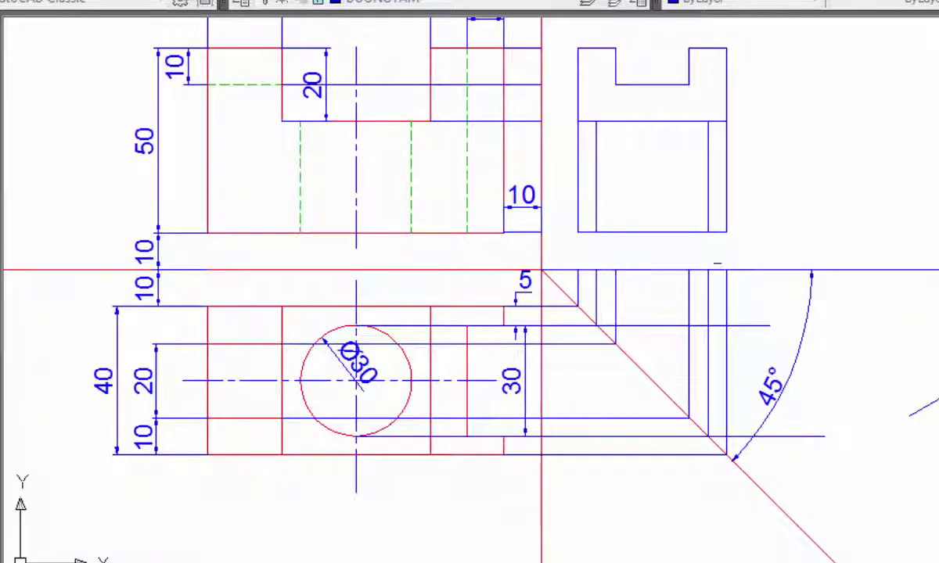
pyautogui.scroll(3, 748, 329)
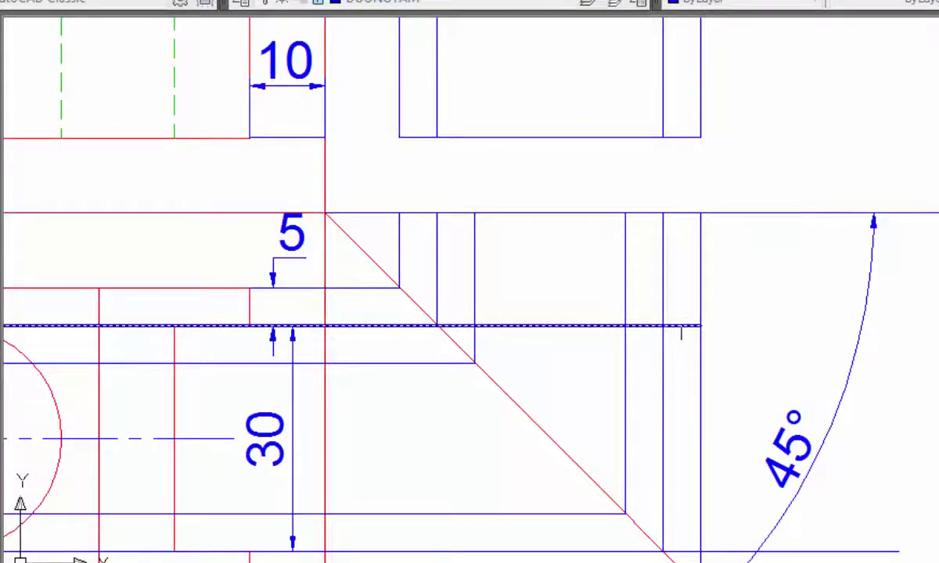
# Trim the excess horizontal projection segments beyond the side view
pyautogui.click(685, 326)
pyautogui.click(581, 327)
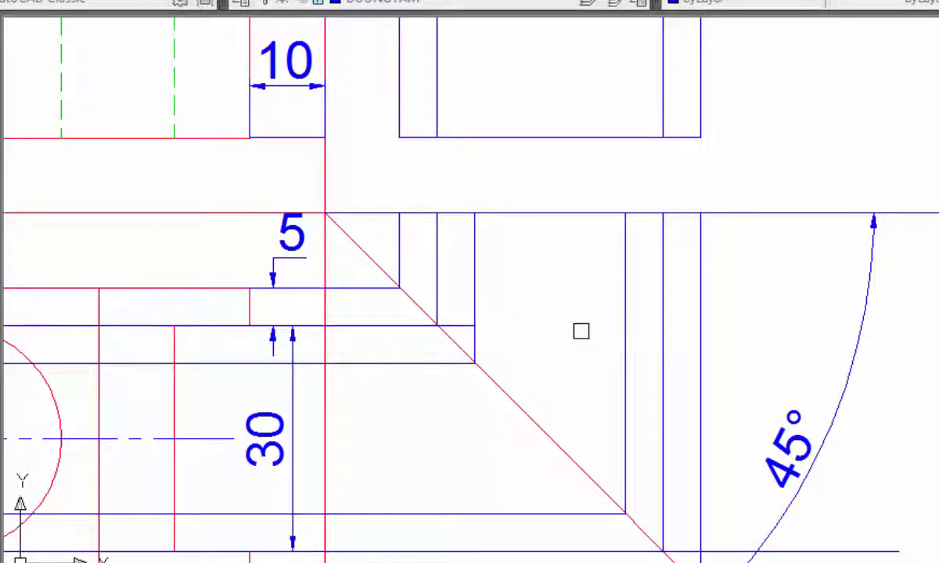
pyautogui.click(445, 326)
pyautogui.moveTo(579, 329); pyautogui.dragTo(571, 264, button='middle')
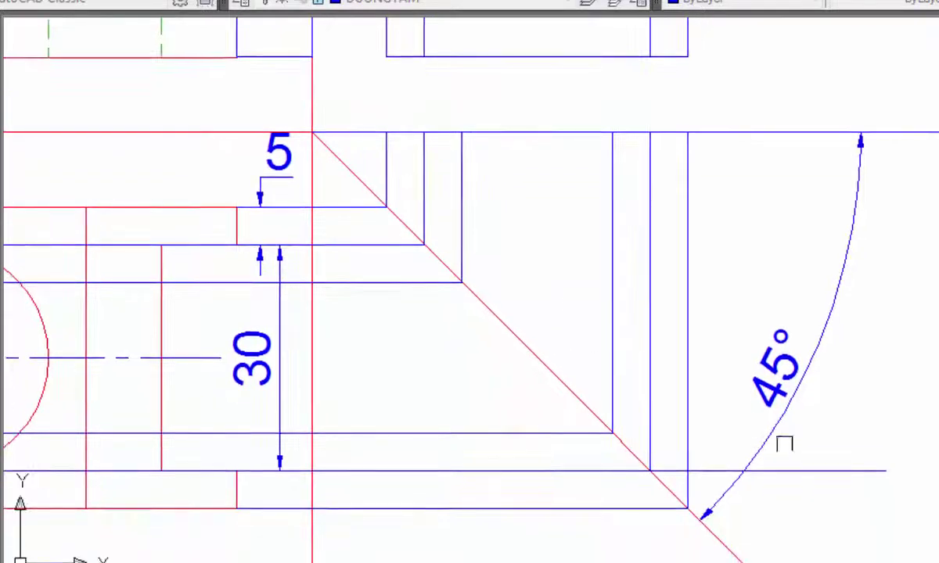
pyautogui.scroll(-1, 704, 465)
pyautogui.scroll(-3, 705, 464)
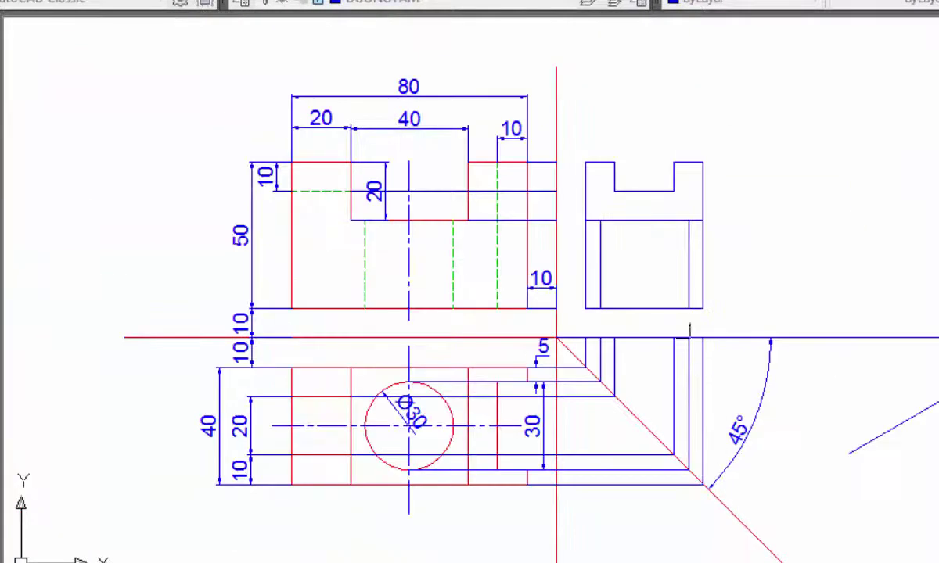
pyautogui.rightClick(778, 268)
pyautogui.click(841, 284)
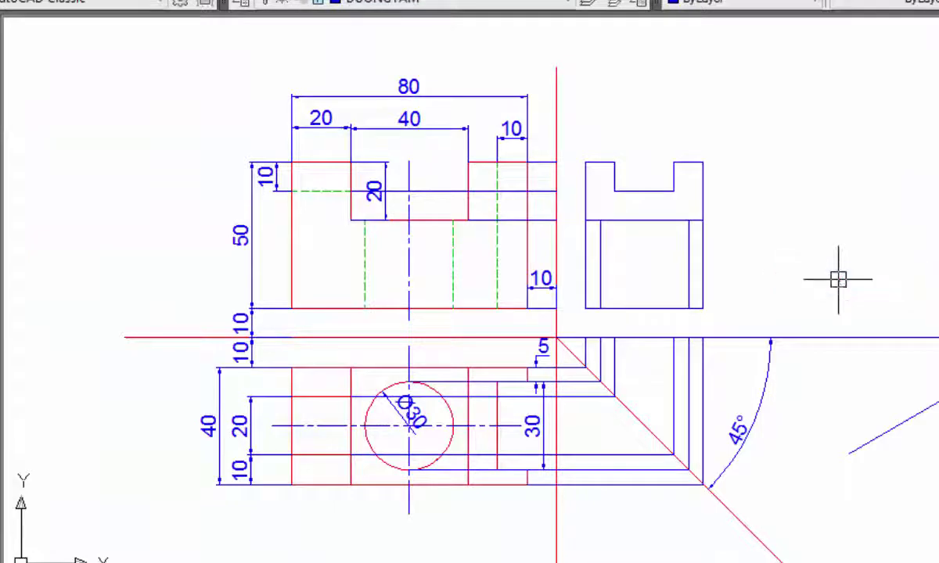
# Match a front-view hidden line's style onto a side-view vertical line
pyautogui.click(365, 260)
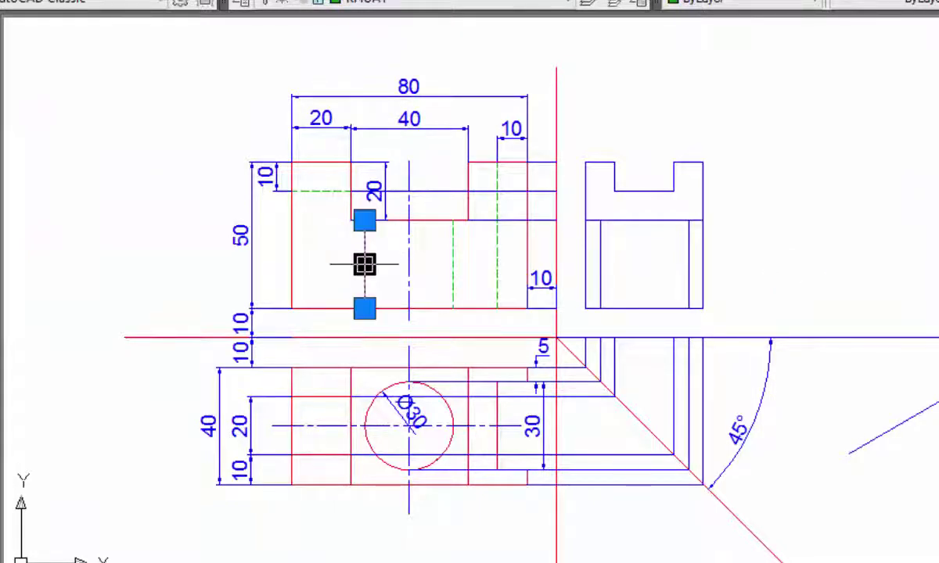
pyautogui.click(367, 266)
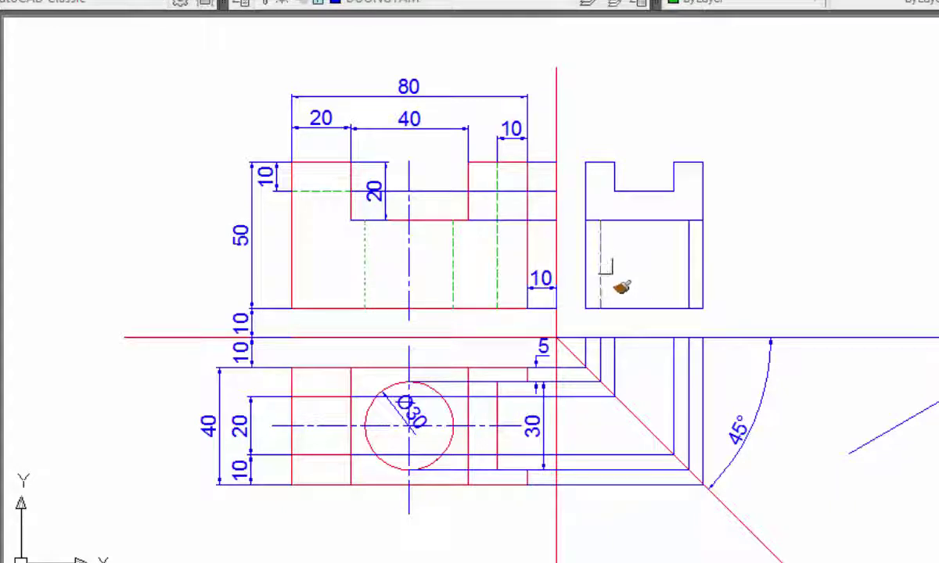
pyautogui.click(603, 267)
pyautogui.rightClick(791, 249)
pyautogui.click(821, 253)
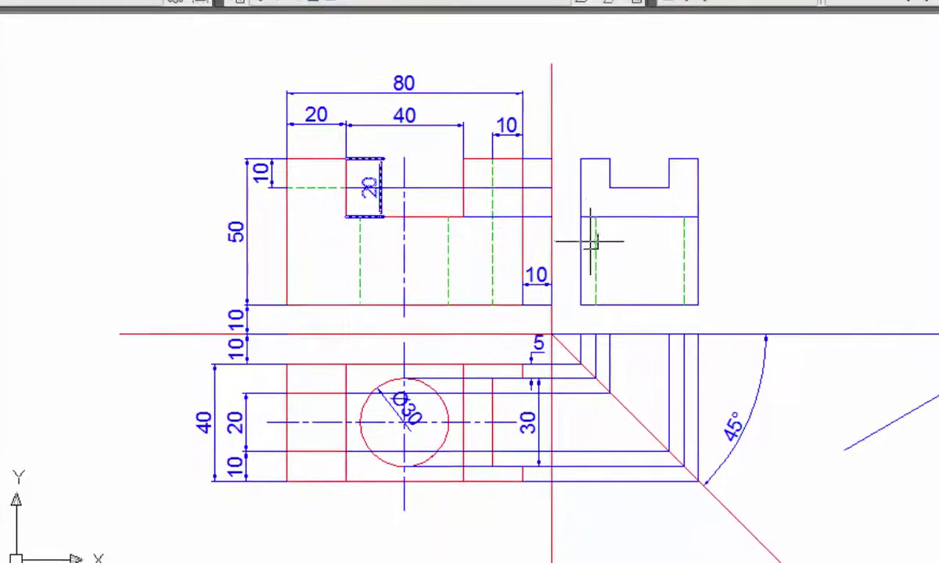
# Copy the green dashed hidden-line style onto the remaining side-view lines with MA
pyautogui.click(579, 263)
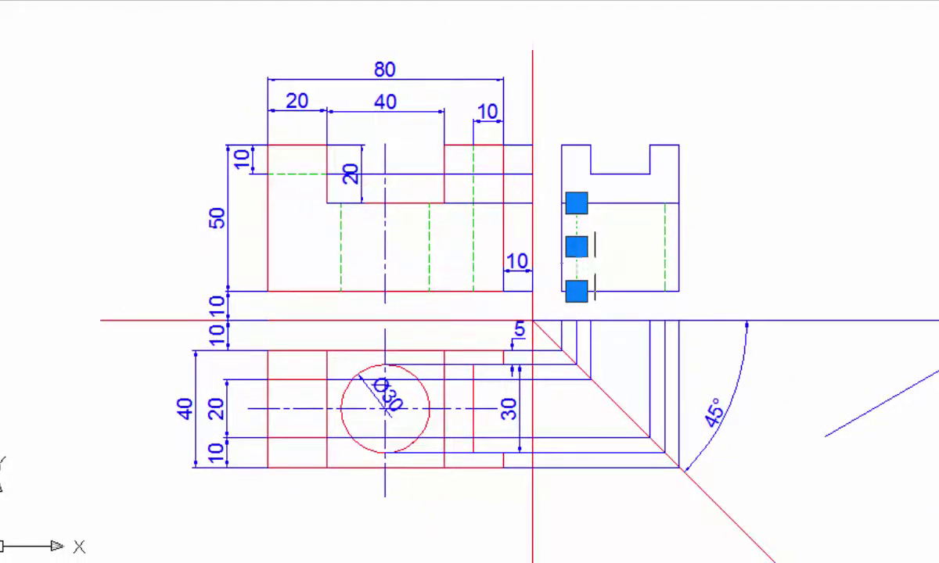
pyautogui.write('ma')
pyautogui.press('Return')
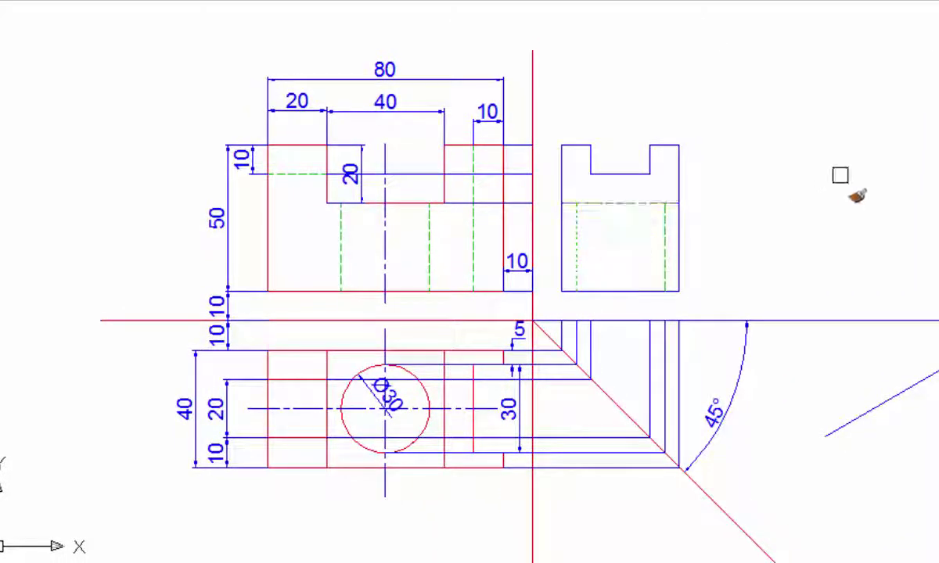
pyautogui.rightClick(847, 181)
pyautogui.click(870, 191)
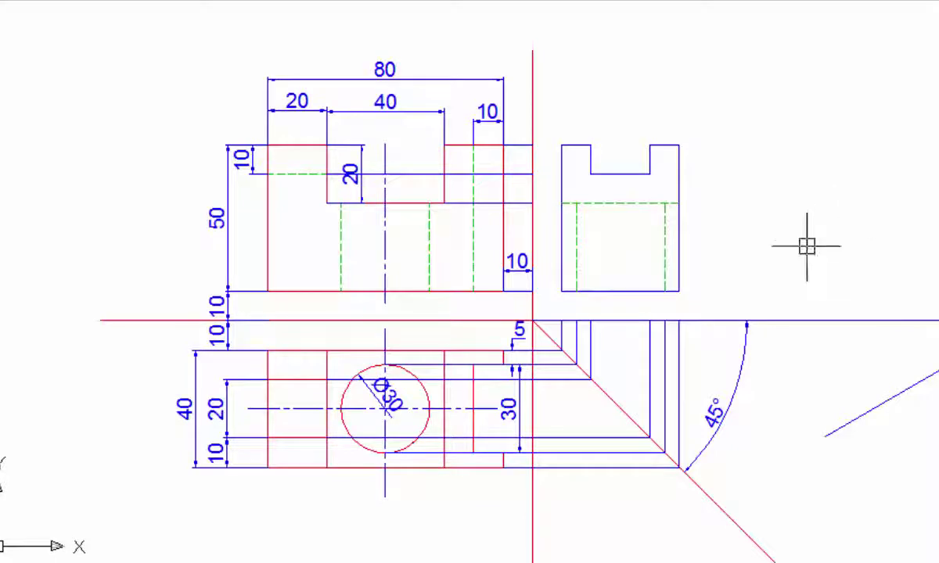
pyautogui.moveTo(805, 249); pyautogui.dragTo(810, 233, button='middle')
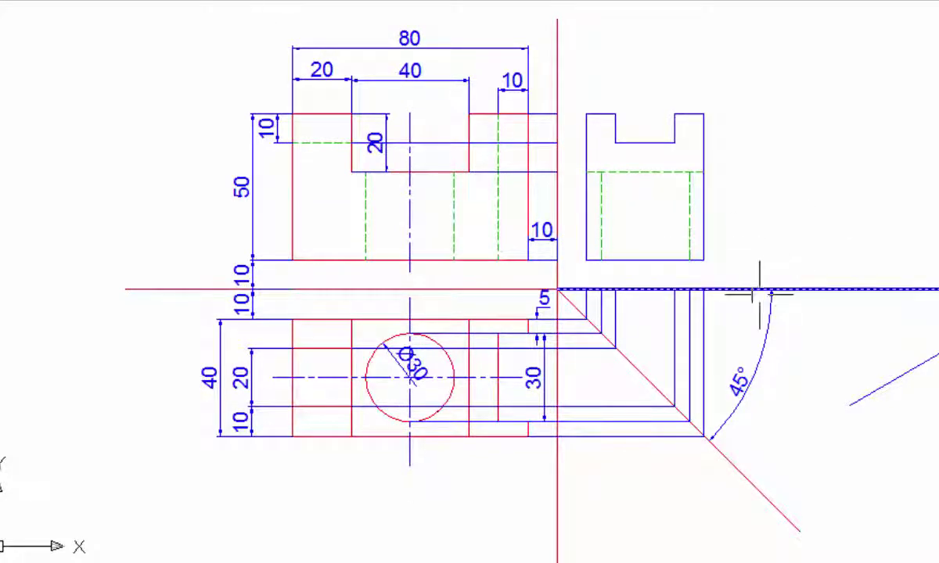
pyautogui.scroll(2, 508, 387)
pyautogui.scroll(2, 504, 384)
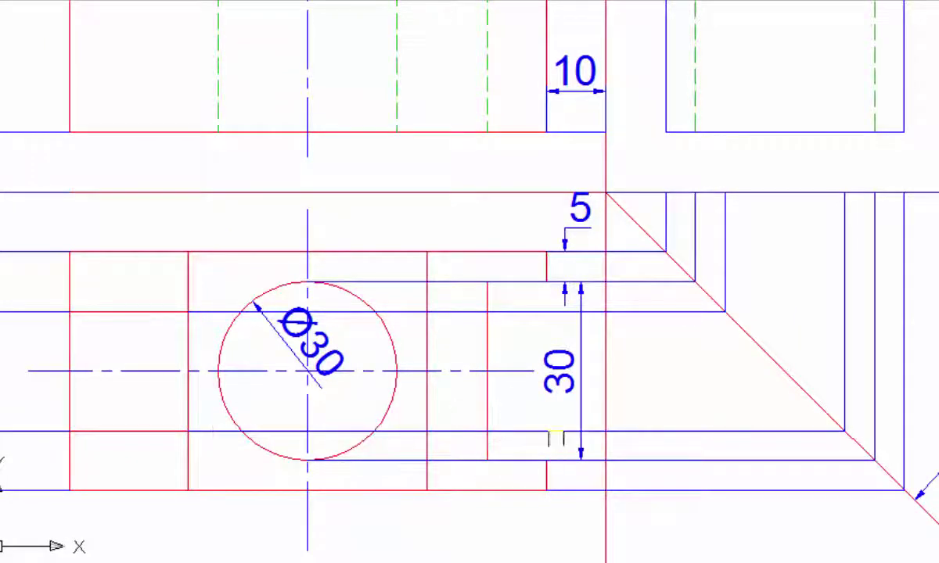
pyautogui.scroll(-2, 488, 325)
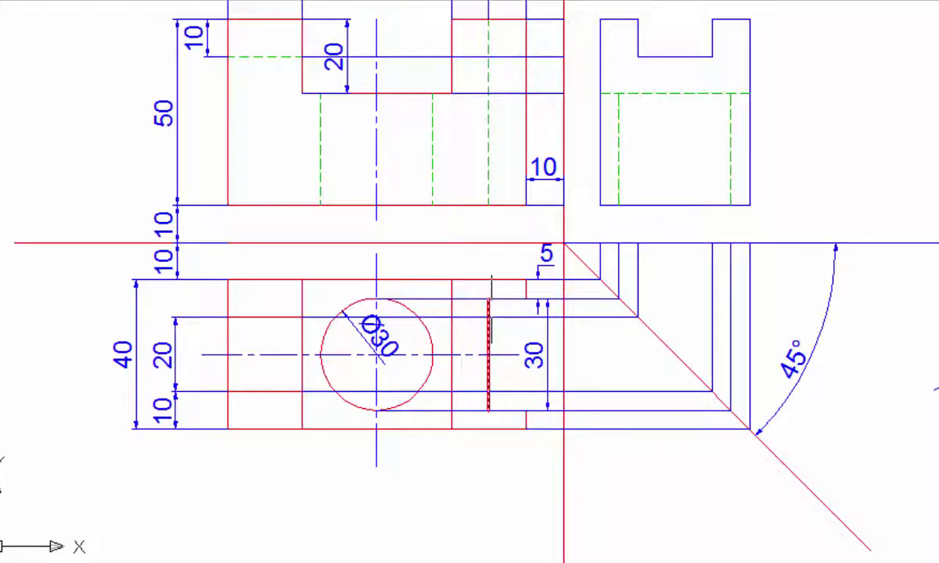
pyautogui.scroll(-2, 492, 309)
pyautogui.scroll(3, 512, 199)
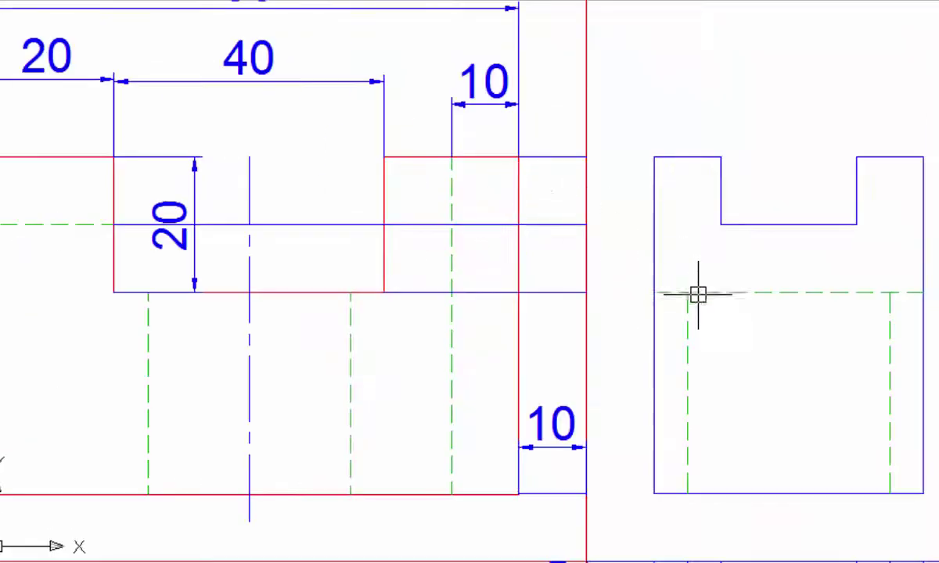
pyautogui.scroll(-5, 455, 180)
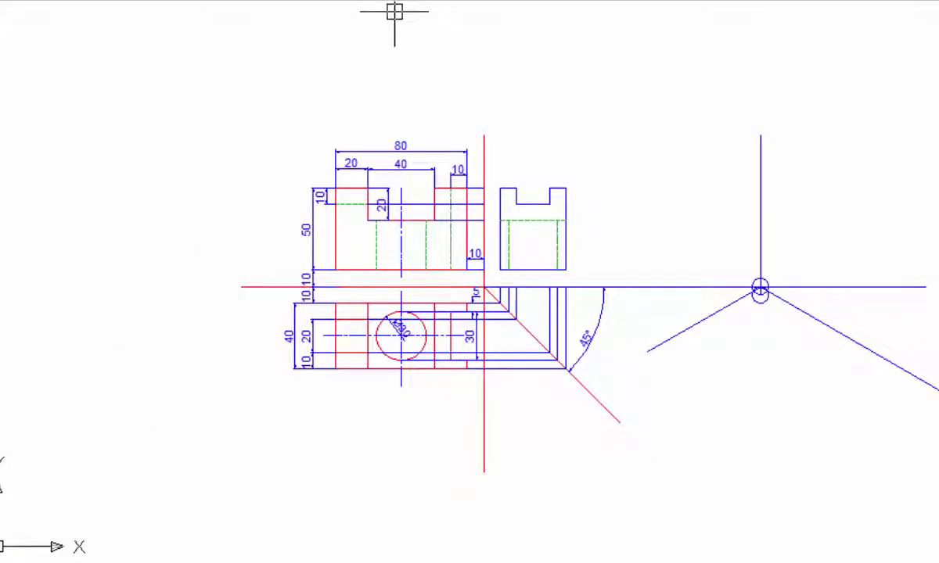
# Turn on lineweight display with a 0.70 mm default lineweight
pyautogui.click(227, 2)
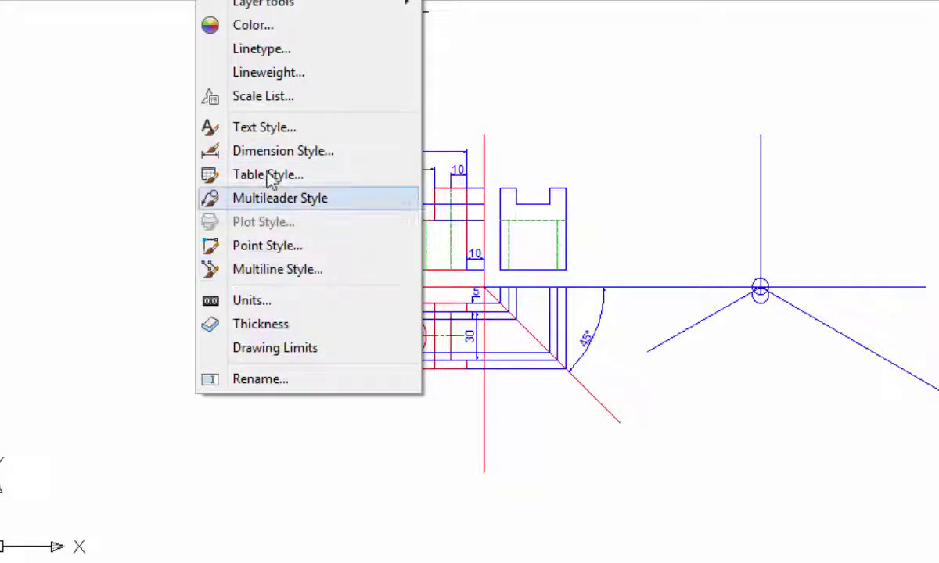
pyautogui.click(244, 73)
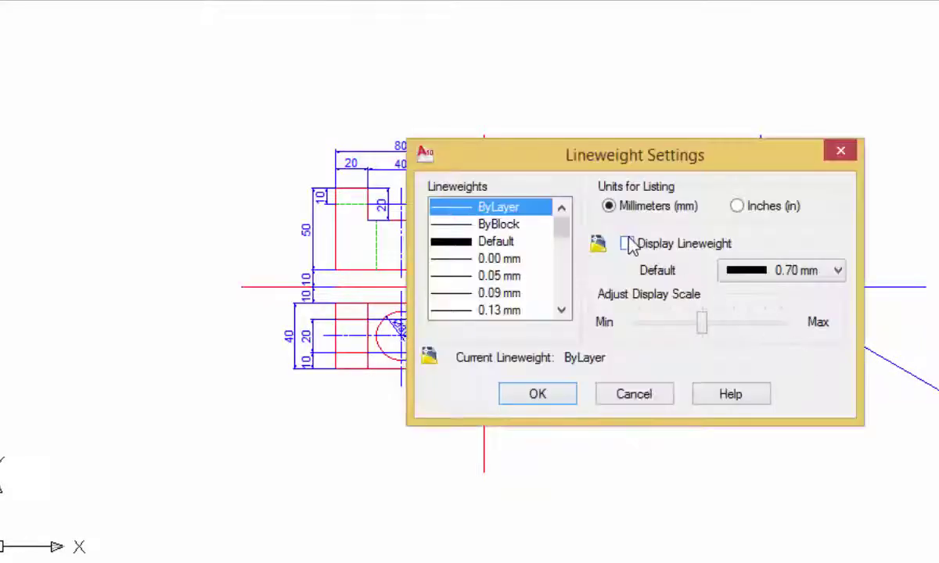
pyautogui.click(550, 399)
# Pan to the side view and end the active command
pyautogui.scroll(4, 528, 272)
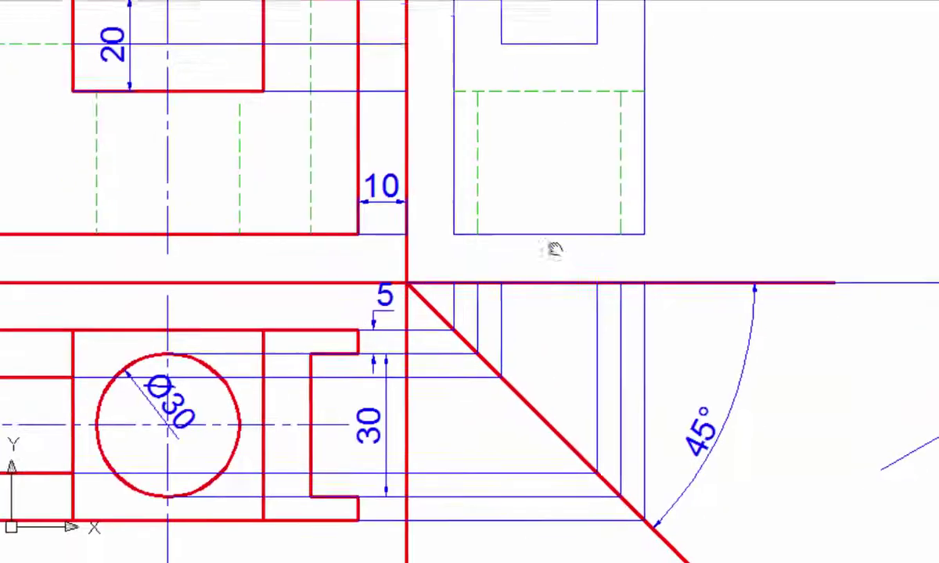
pyautogui.moveTo(552, 249); pyautogui.dragTo(590, 262, button='middle')
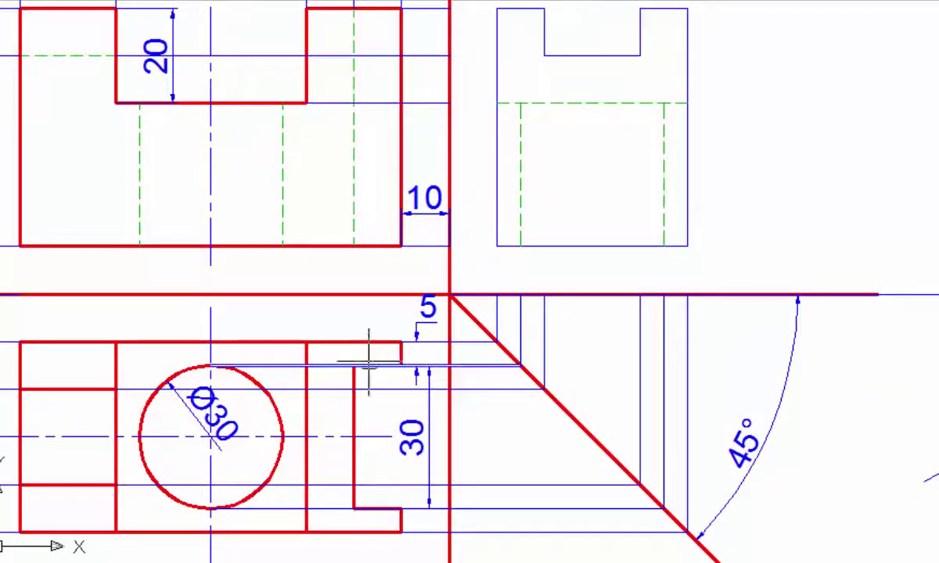
pyautogui.scroll(-2, 383, 362)
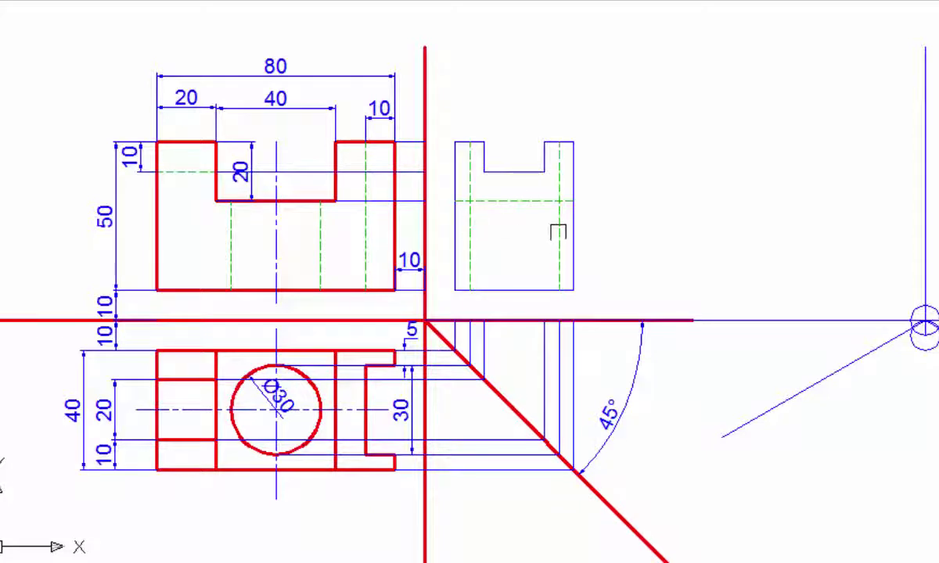
pyautogui.rightClick(737, 185)
pyautogui.click(763, 196)
pyautogui.moveTo(722, 232); pyautogui.dragTo(778, 219, button='middle')
# Match the thick red front-view outline onto the side view's slot edges and right edge
pyautogui.click(215, 232)
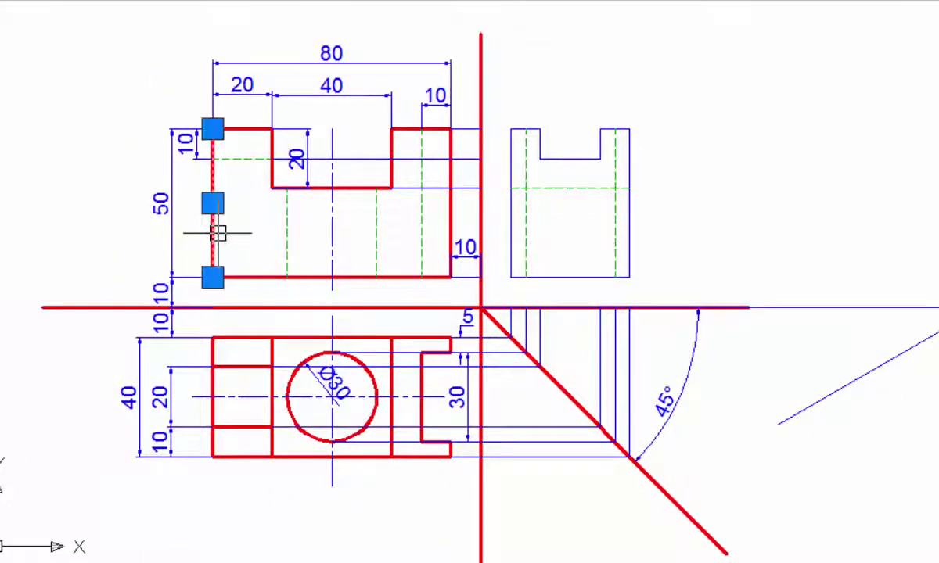
pyautogui.write('ma')
pyautogui.press('Return')
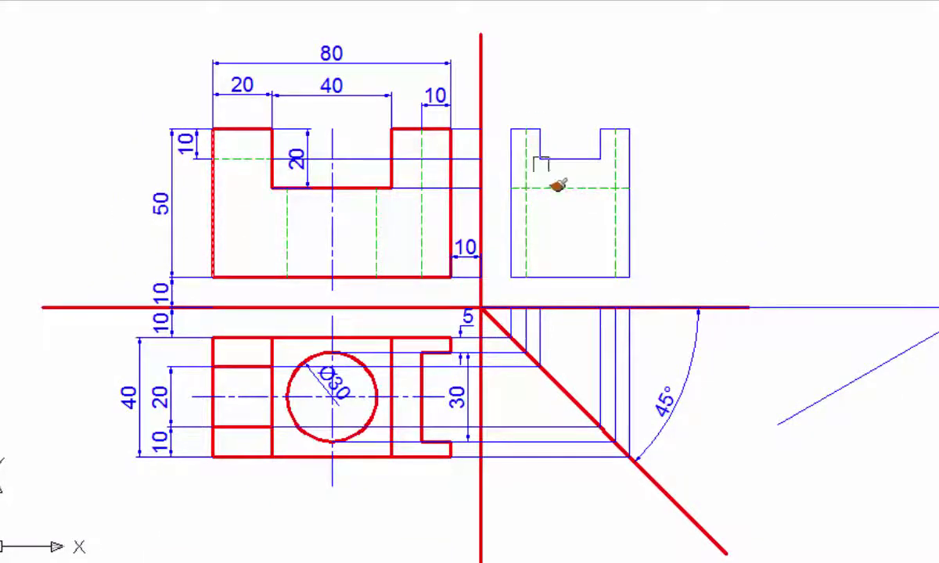
pyautogui.click(540, 161)
pyautogui.scroll(2, 548, 156)
pyautogui.click(569, 160)
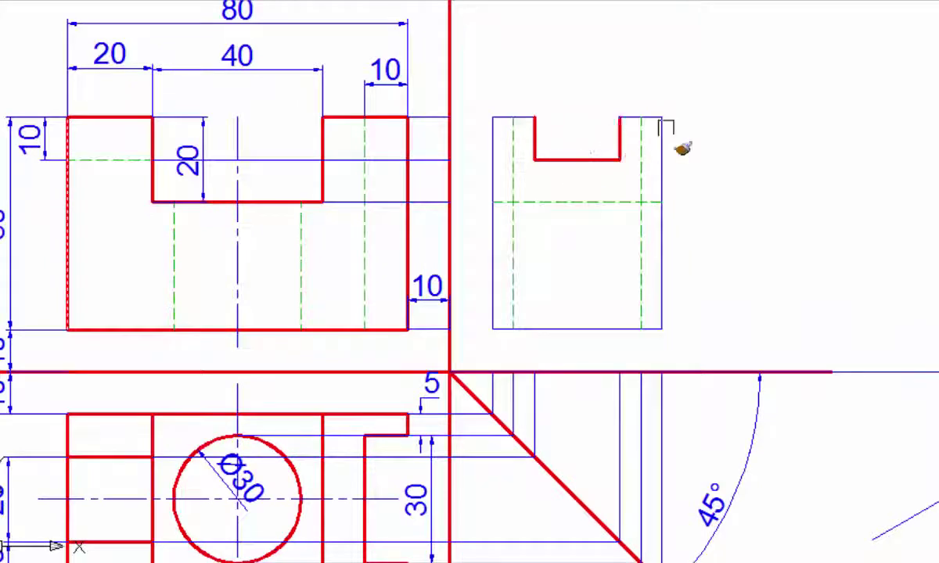
pyautogui.click(663, 134)
# Make the side view's left, top and bottom edges thick red too
pyautogui.scroll(4, 663, 133)
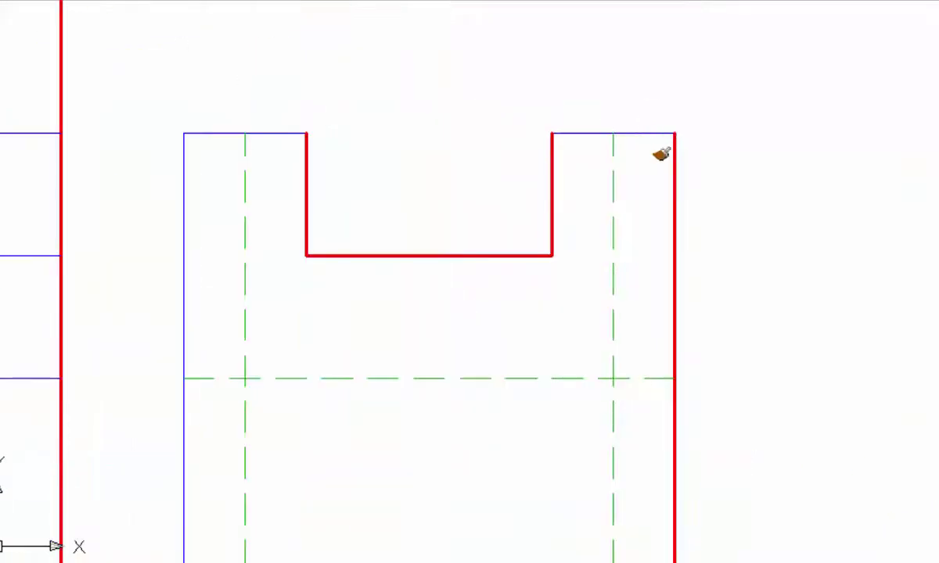
pyautogui.scroll(-2, 661, 154)
pyautogui.scroll(1, 235, 157)
pyautogui.click(523, 184)
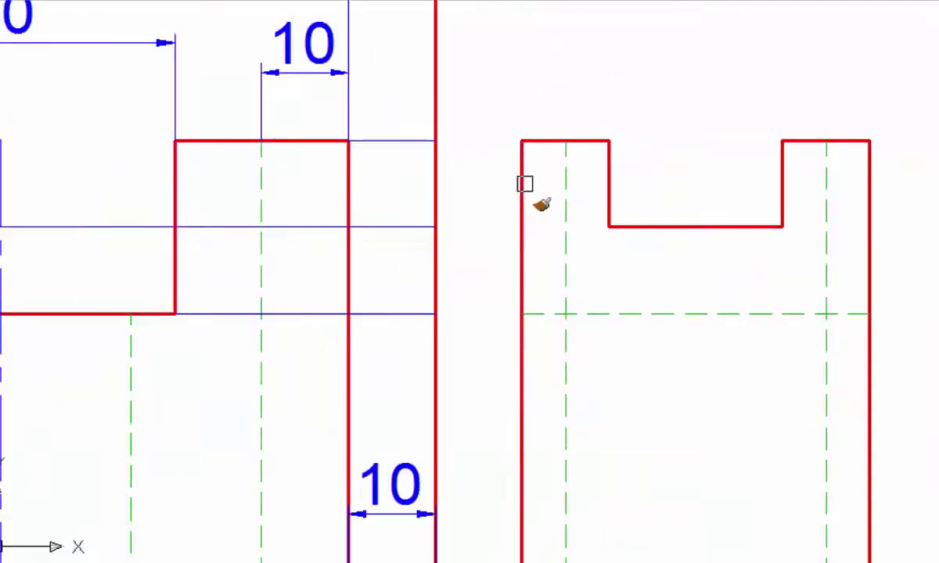
pyautogui.scroll(-3, 540, 188)
pyautogui.scroll(3, 577, 308)
pyautogui.click(564, 214)
pyautogui.scroll(-3, 581, 233)
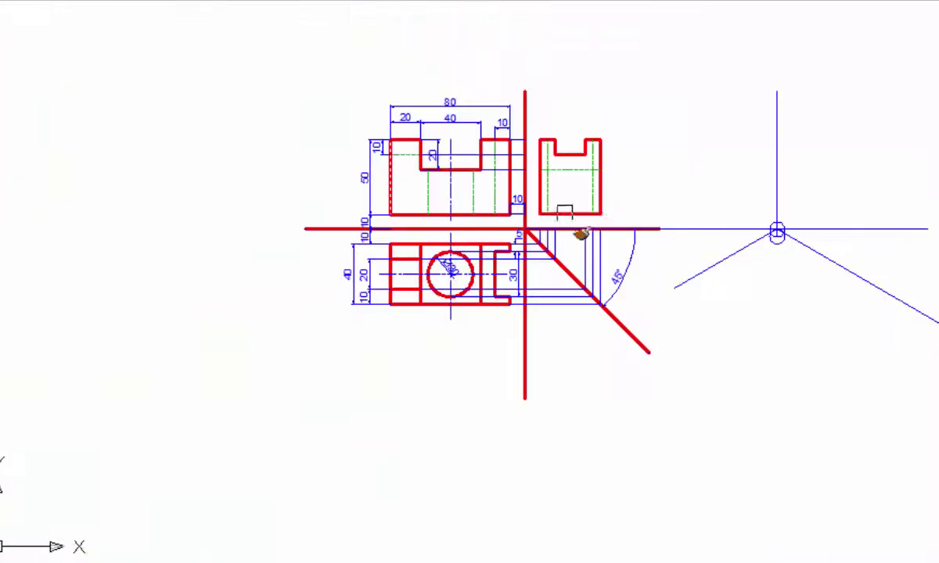
pyautogui.scroll(3, 630, 168)
pyautogui.rightClick(680, 155)
pyautogui.click(721, 176)
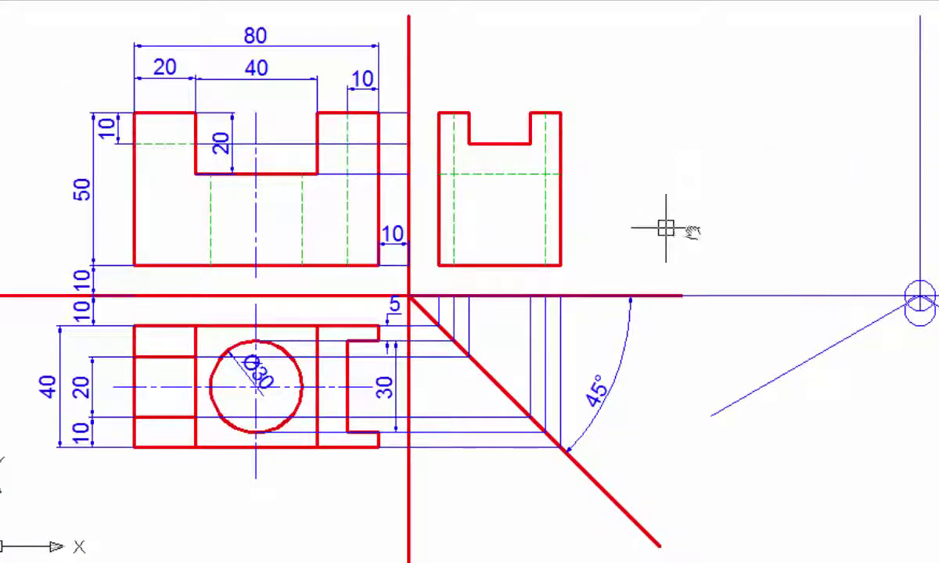
pyautogui.moveTo(664, 226); pyautogui.dragTo(858, 243, button='middle')
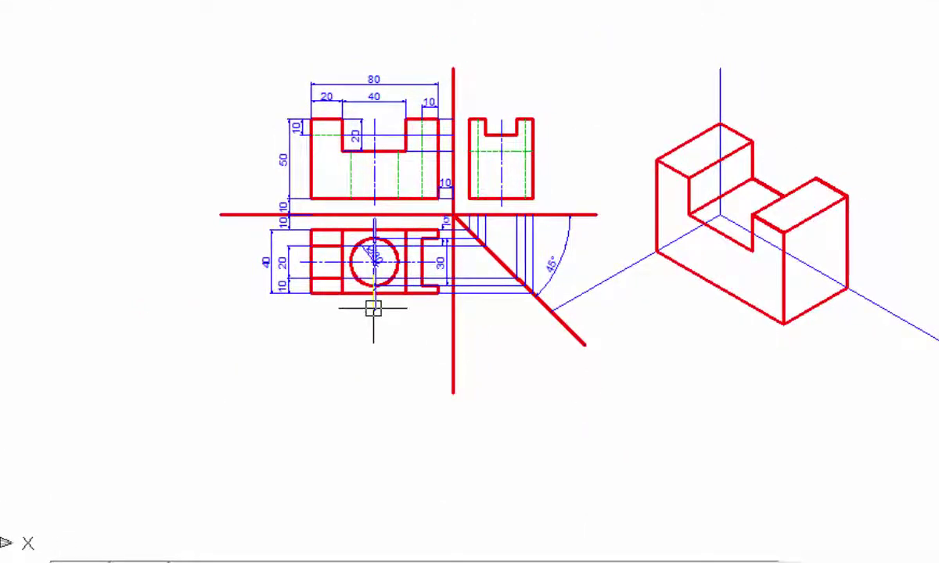
# Zoom and pan to review the isometric and the finished side view
pyautogui.scroll(2, 373, 309)
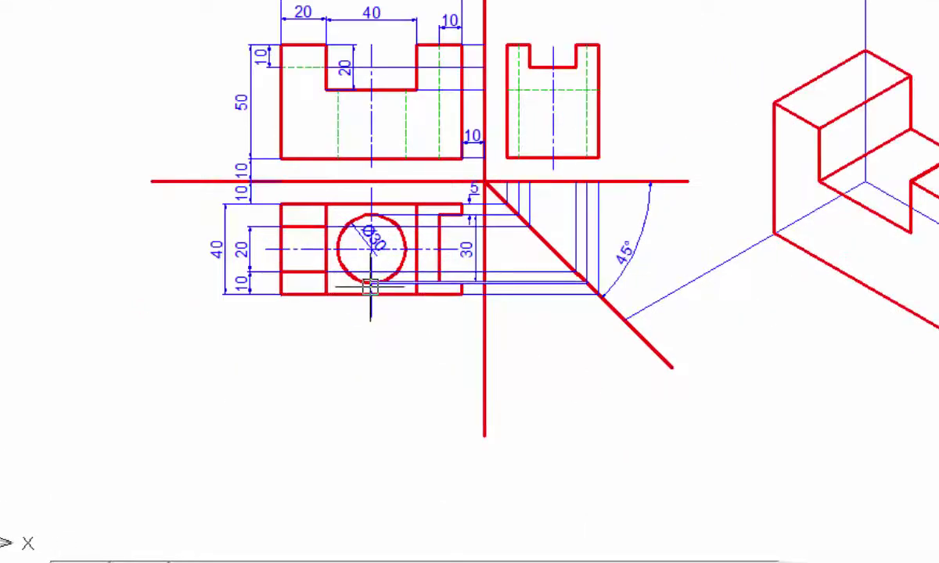
pyautogui.moveTo(370, 293); pyautogui.dragTo(311, 325, button='middle')
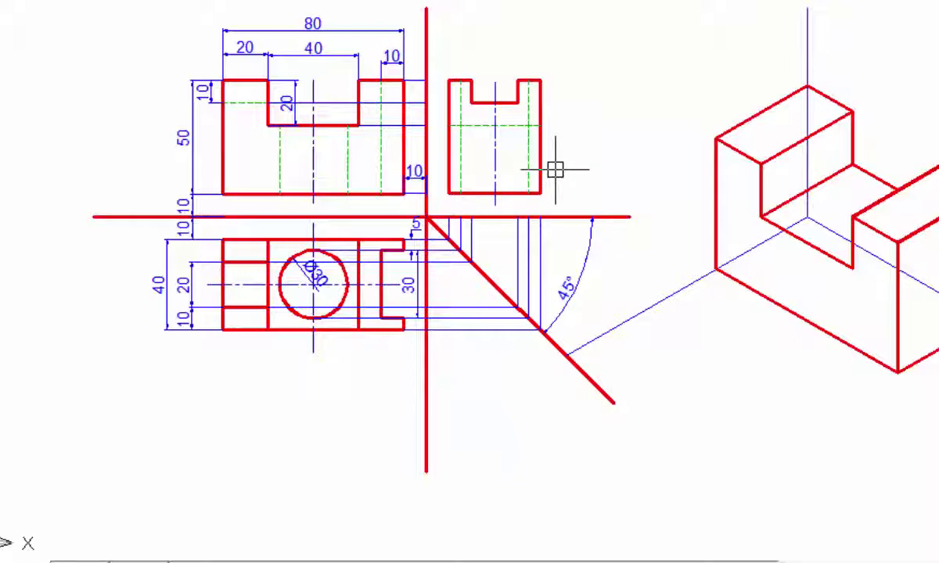
pyautogui.scroll(2, 376, 94)
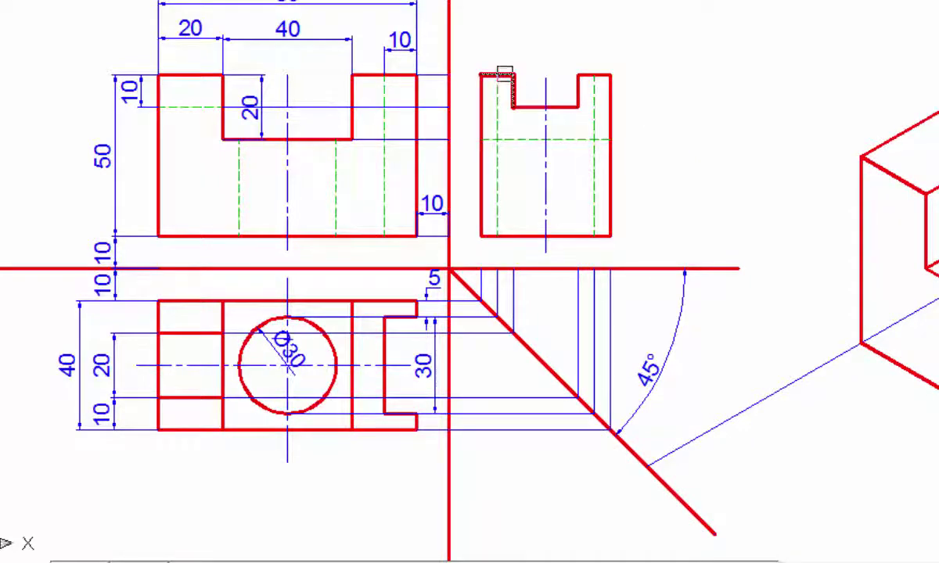
pyautogui.scroll(3, 508, 78)
pyautogui.scroll(-2, 535, 75)
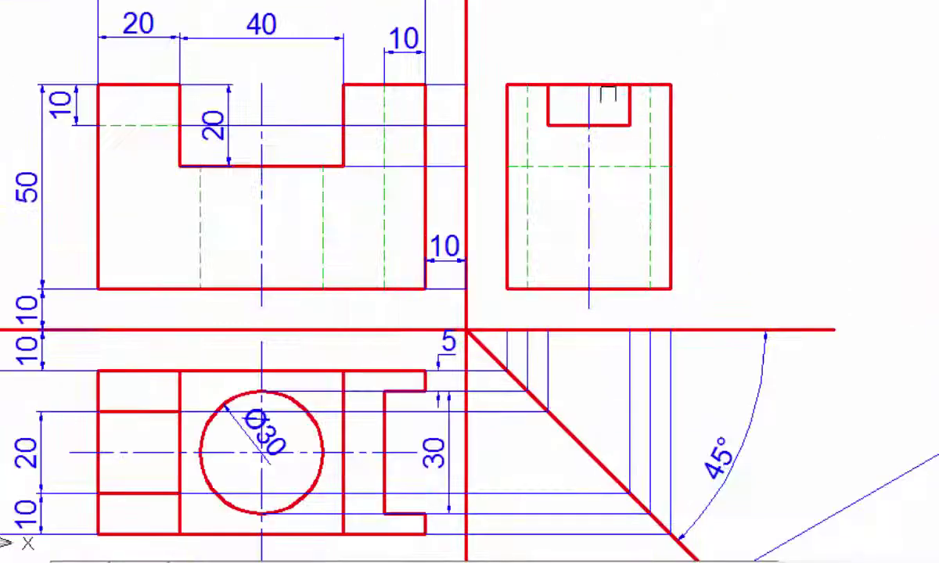